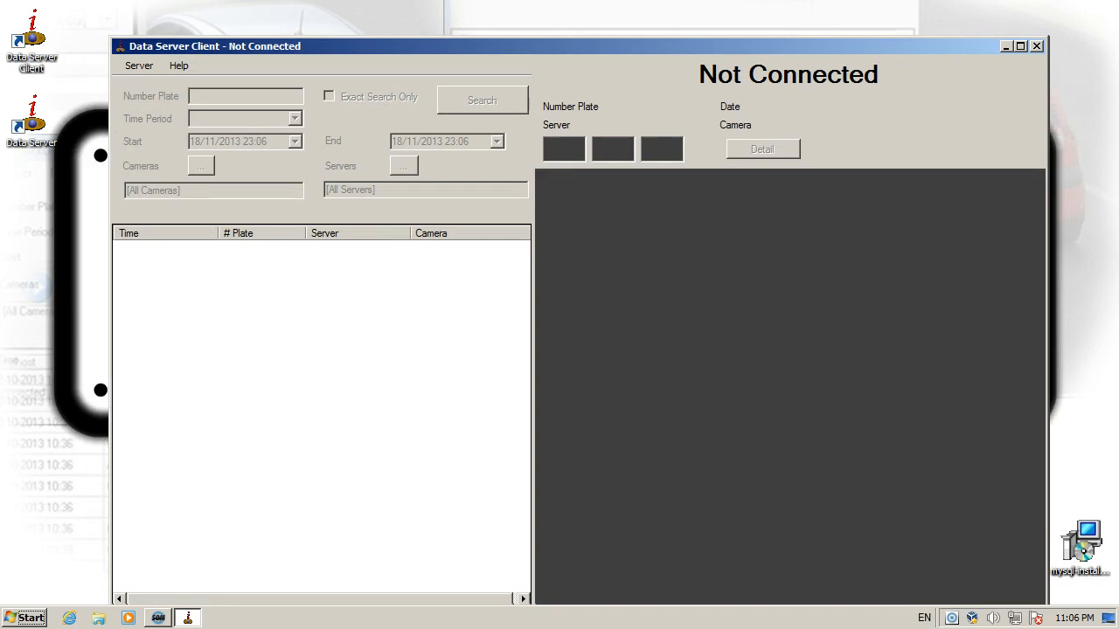
Step: Connect the client to the Local DS data server
click(126, 51)
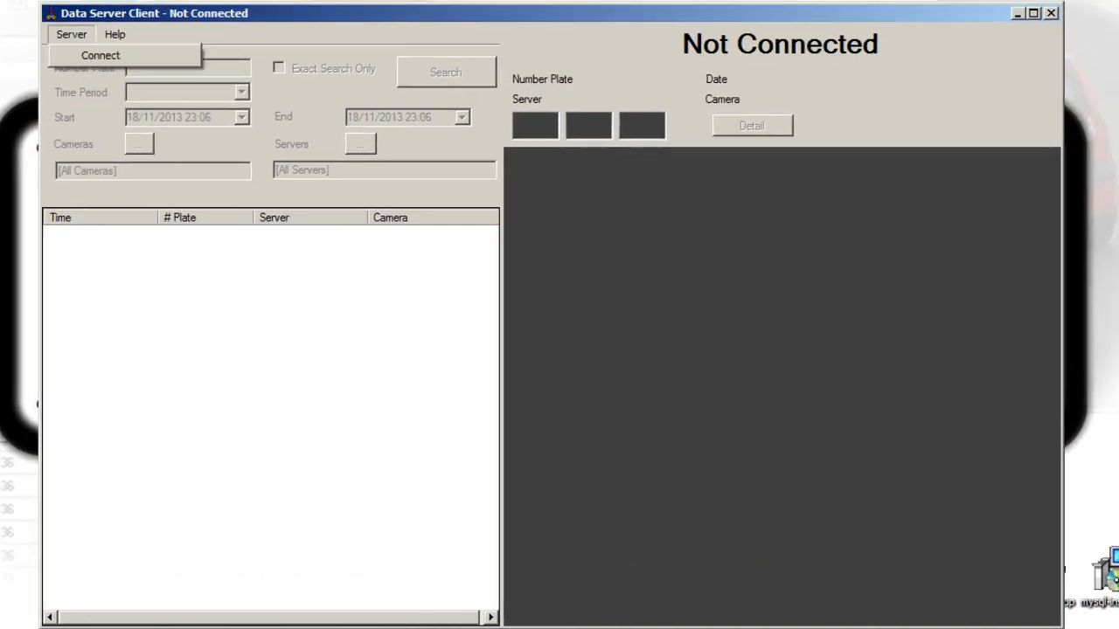
click(101, 56)
click(573, 351)
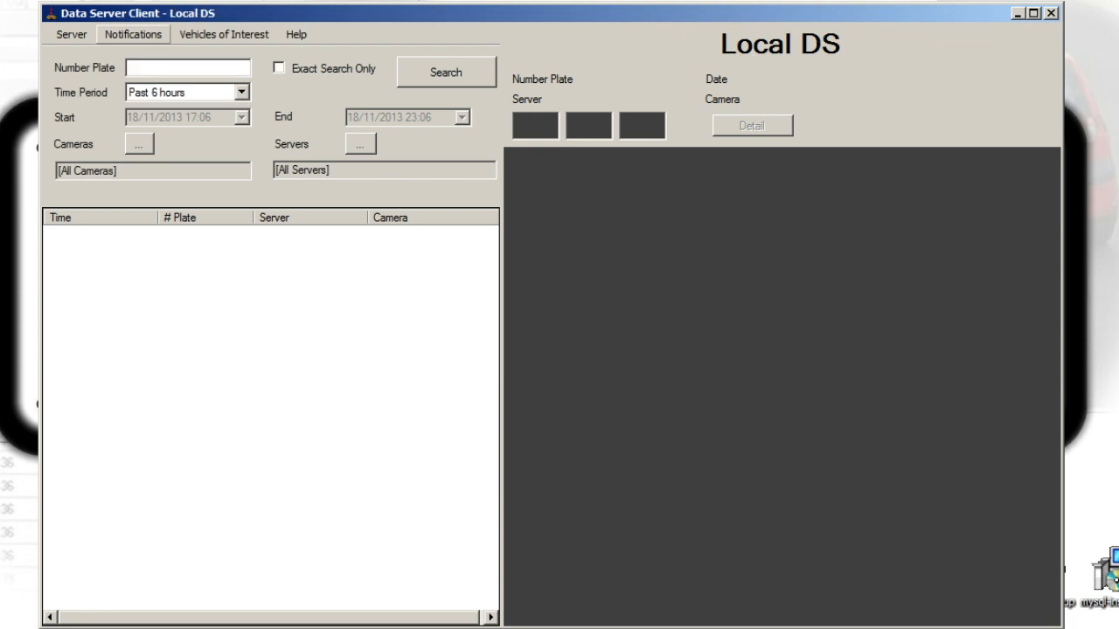
Step: Open the notification contacts and add the last listed contact to the L1 Alerts group
click(133, 35)
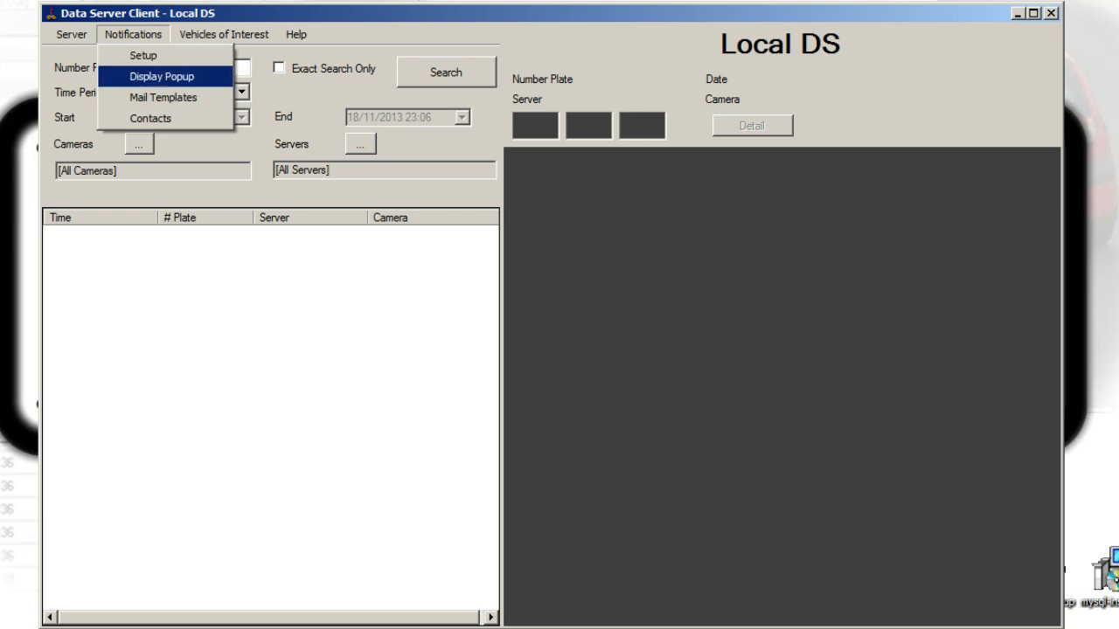
key(Return)
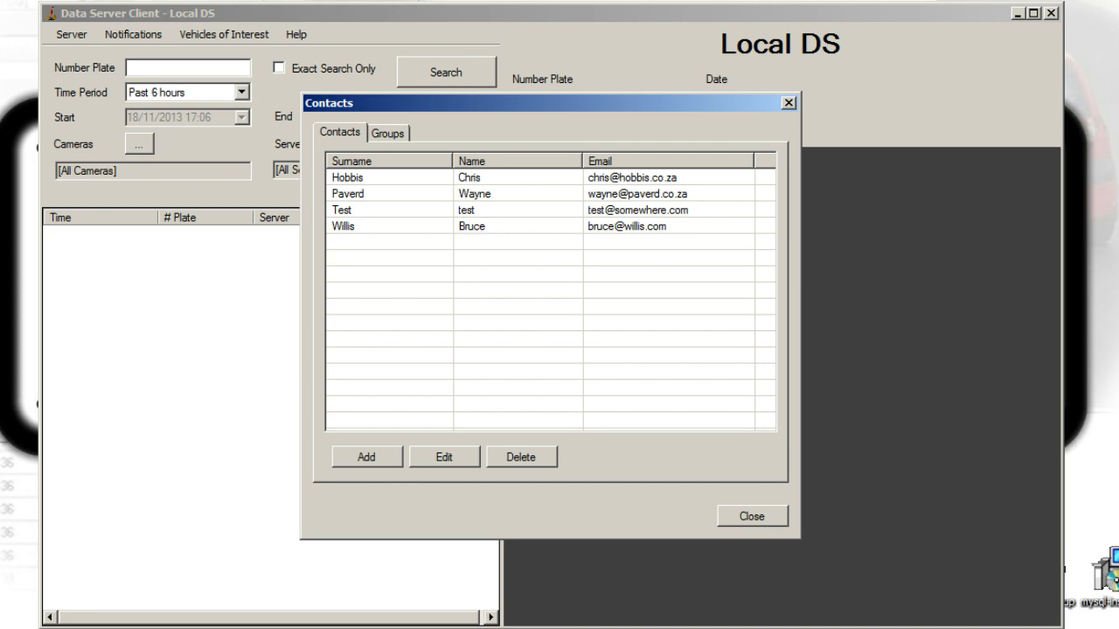
double_click(343, 227)
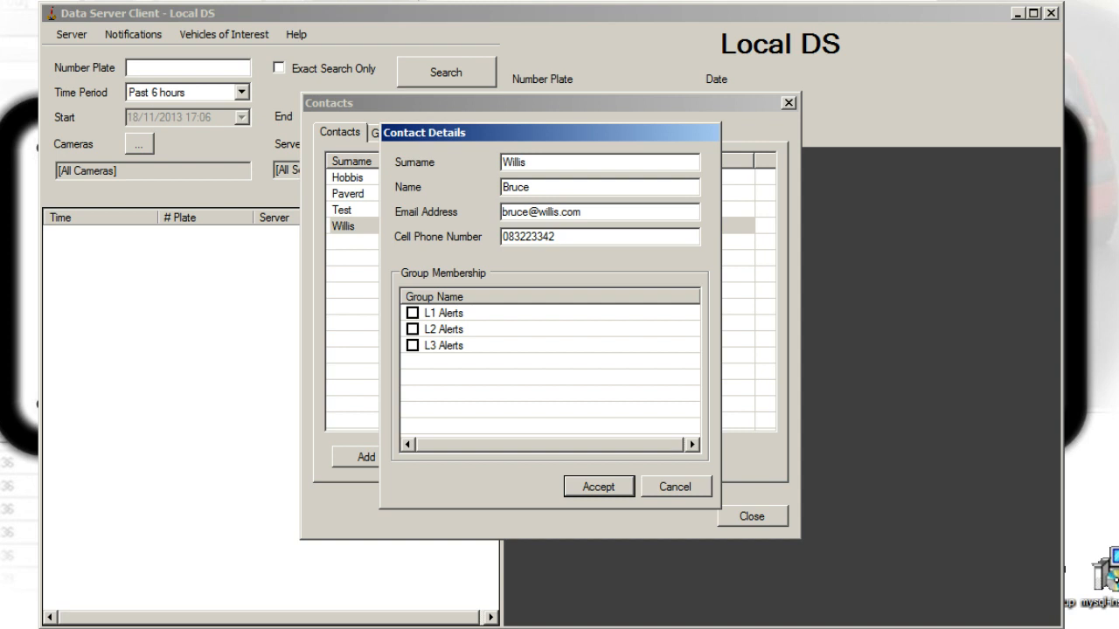
click(413, 313)
click(599, 486)
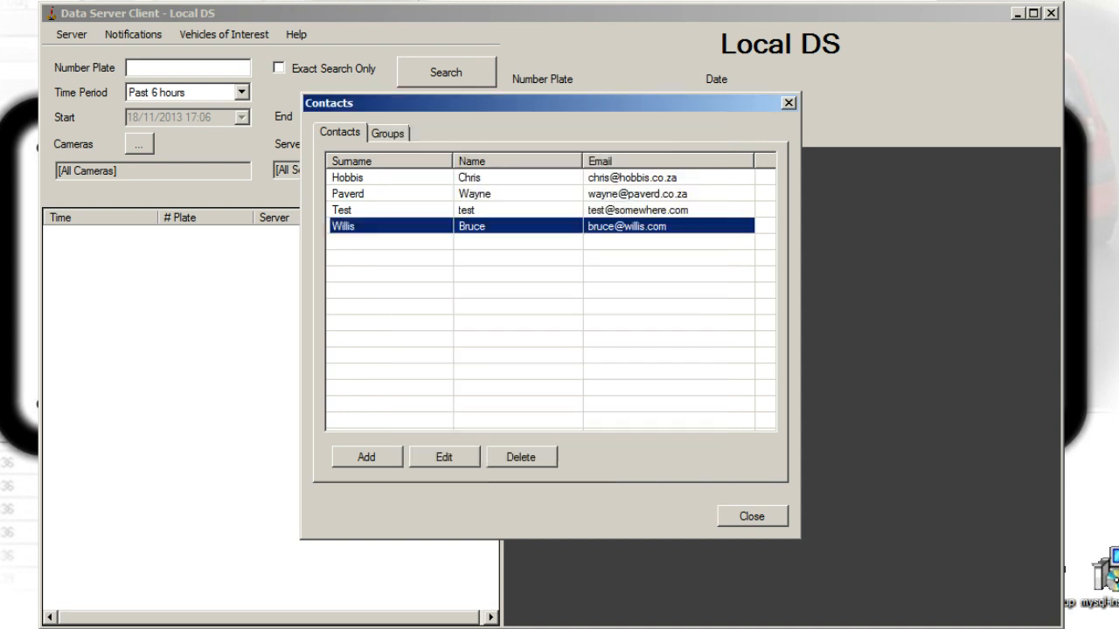
Step: Check which contacts are members of the L1 Alerts group, leaving its details without changes
click(387, 134)
click(351, 177)
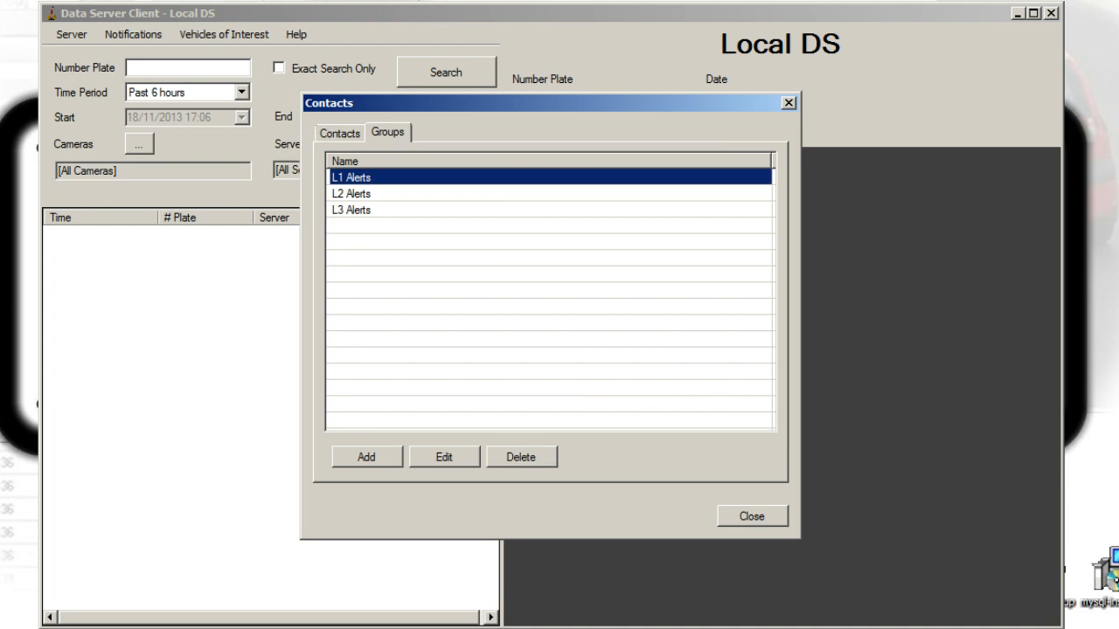
click(444, 457)
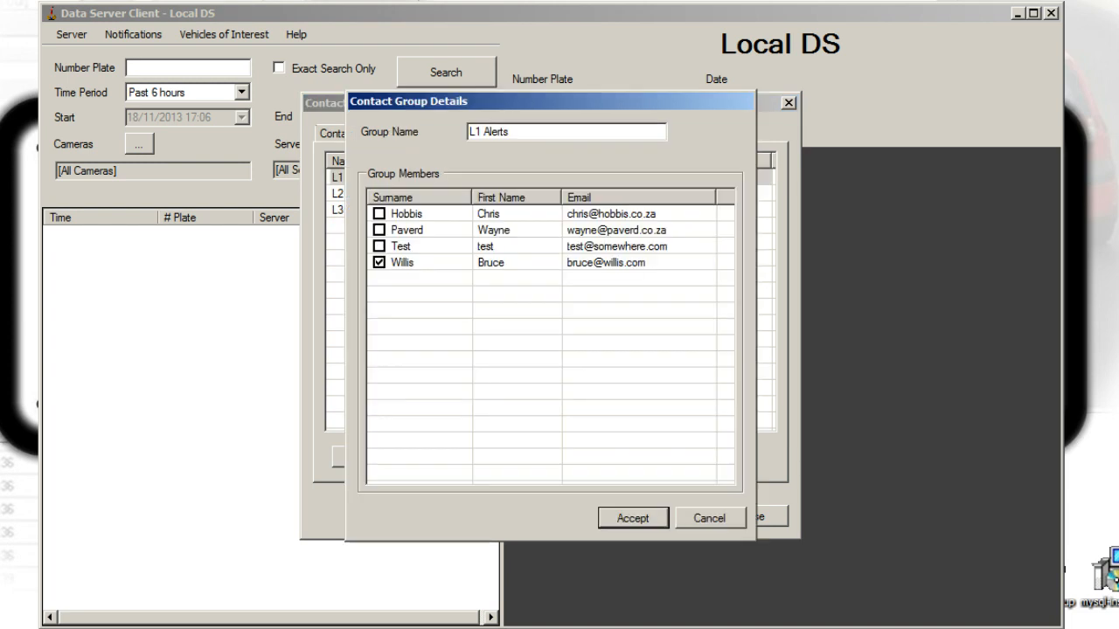
click(710, 518)
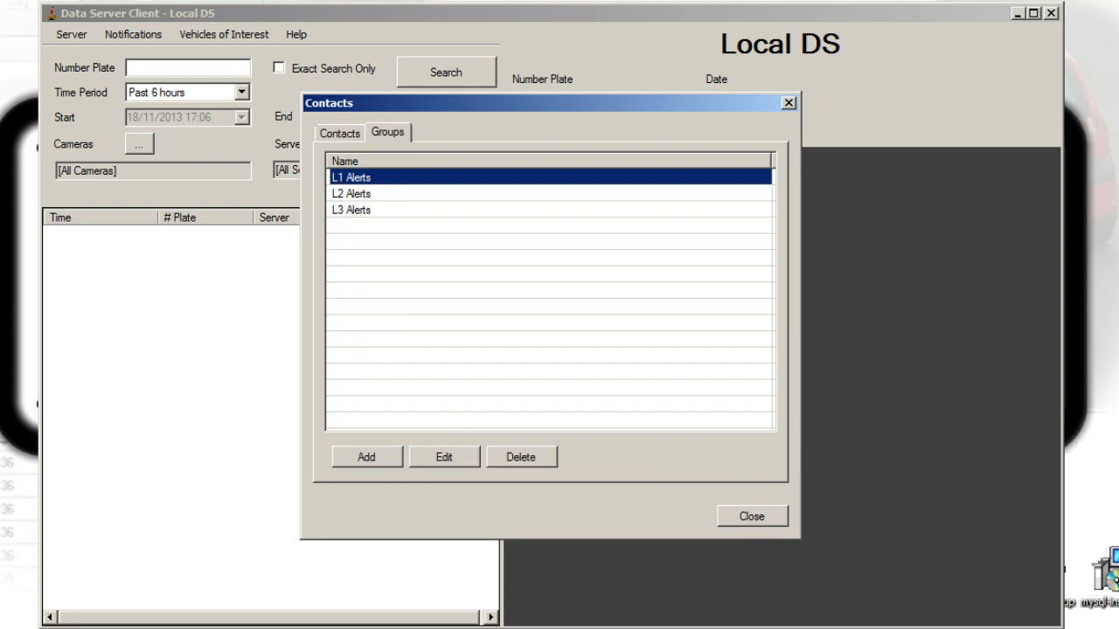
Step: View the blank form for adding a contact group, cancel it, and close the contacts window
click(351, 194)
click(351, 210)
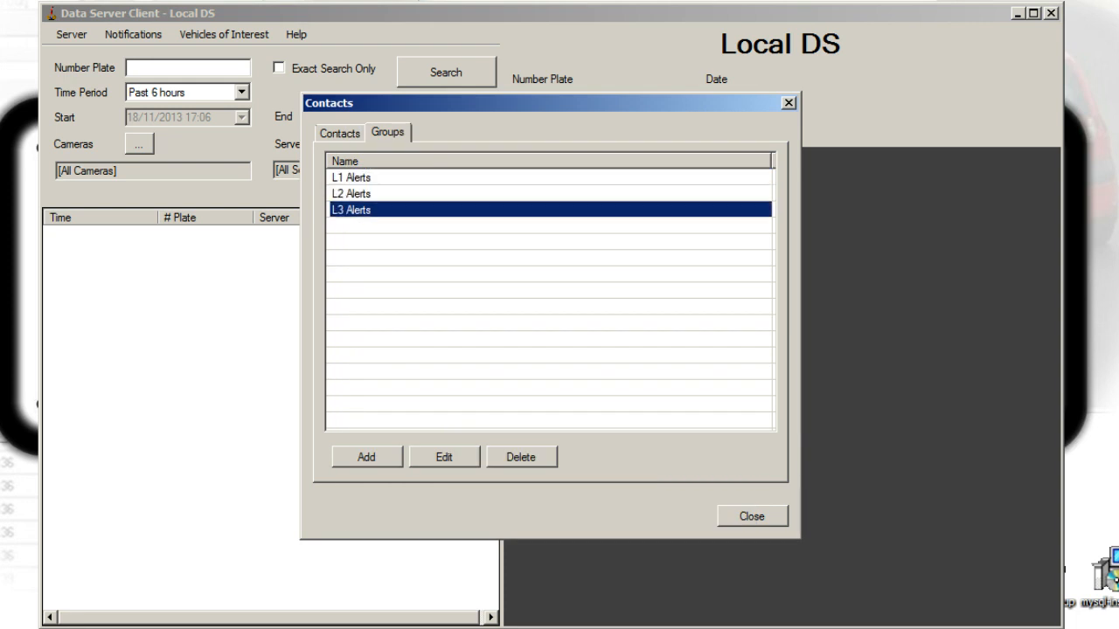
click(366, 457)
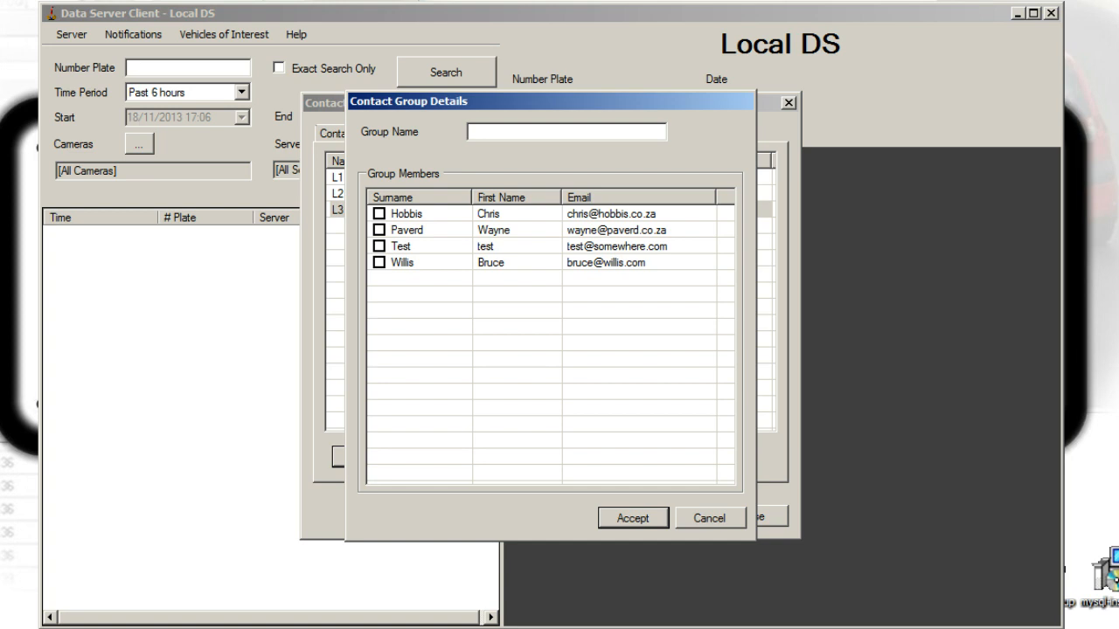
click(710, 519)
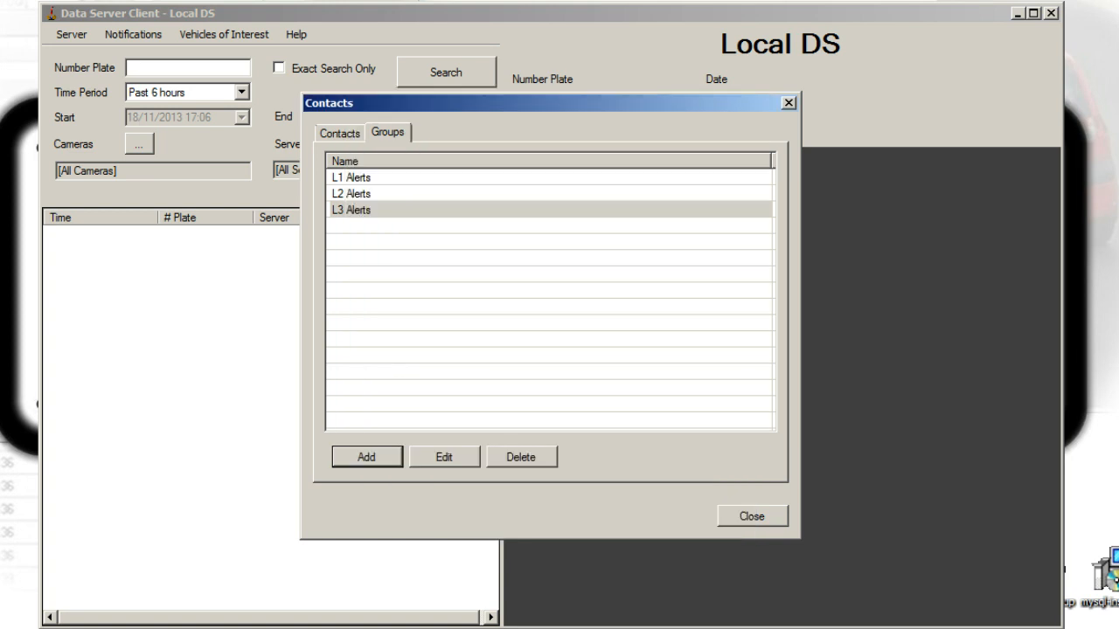
click(339, 134)
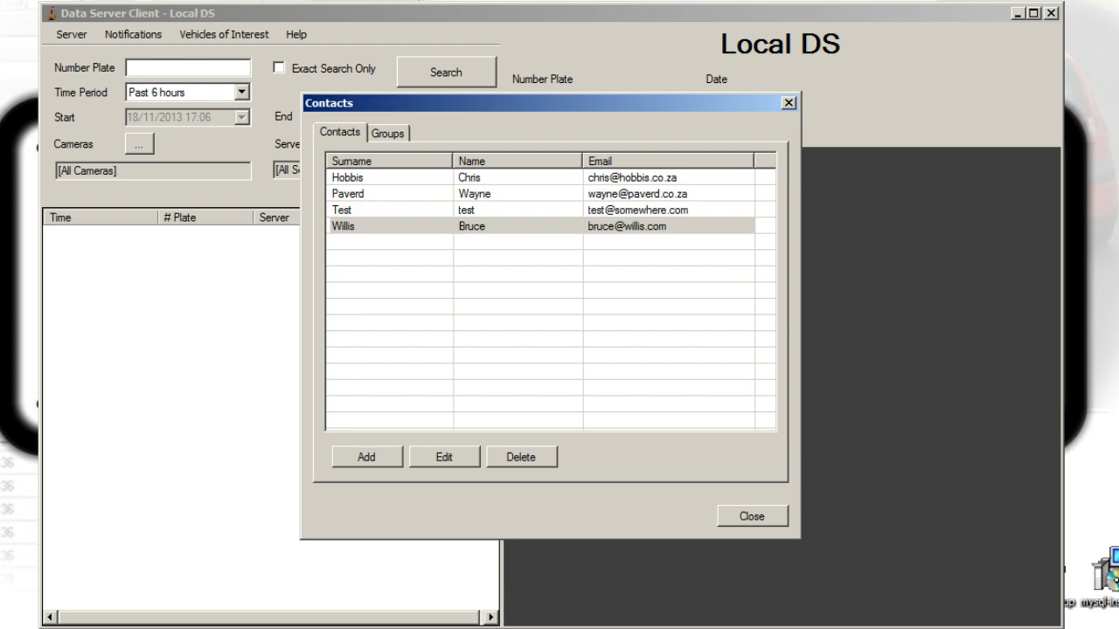
click(752, 516)
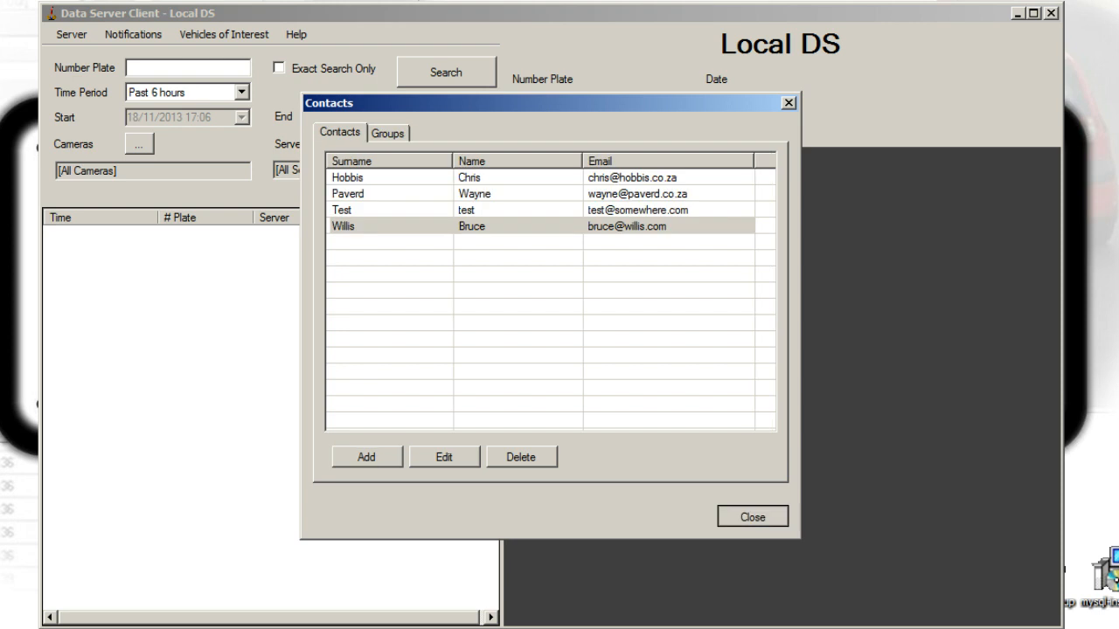
Step: Open the mail template "Detailed Email for VOI - Criminal" for editing
click(133, 34)
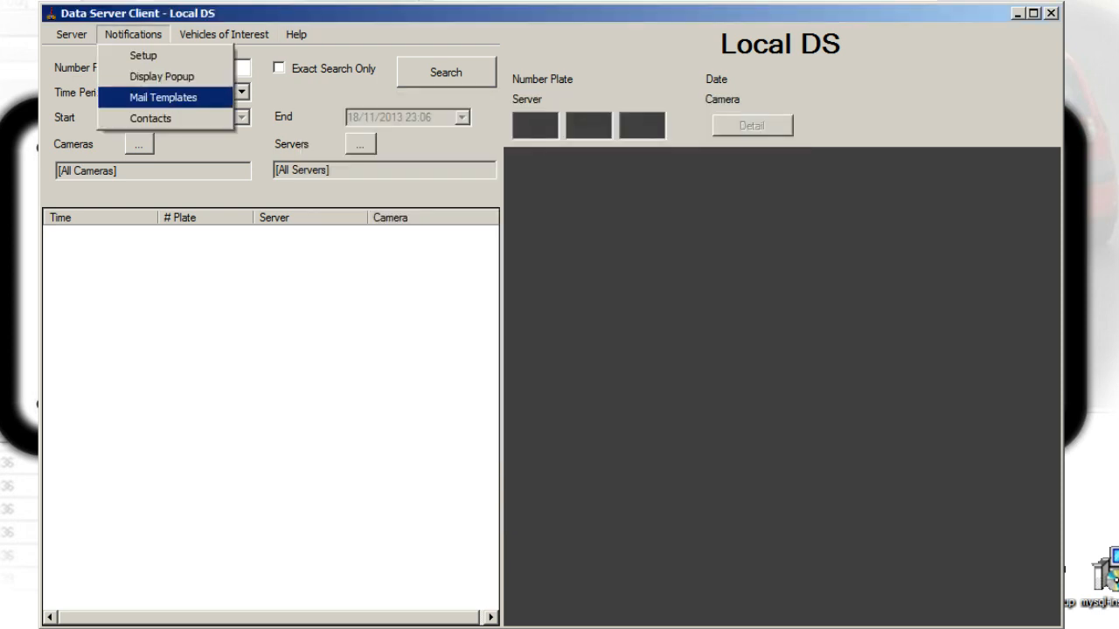
click(164, 97)
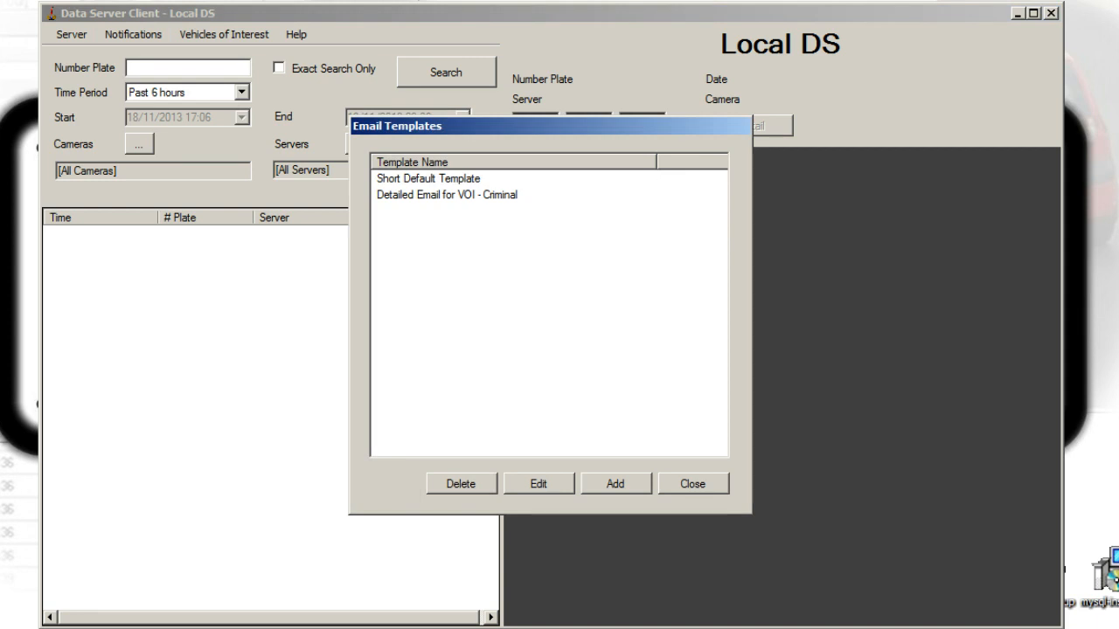
click(448, 194)
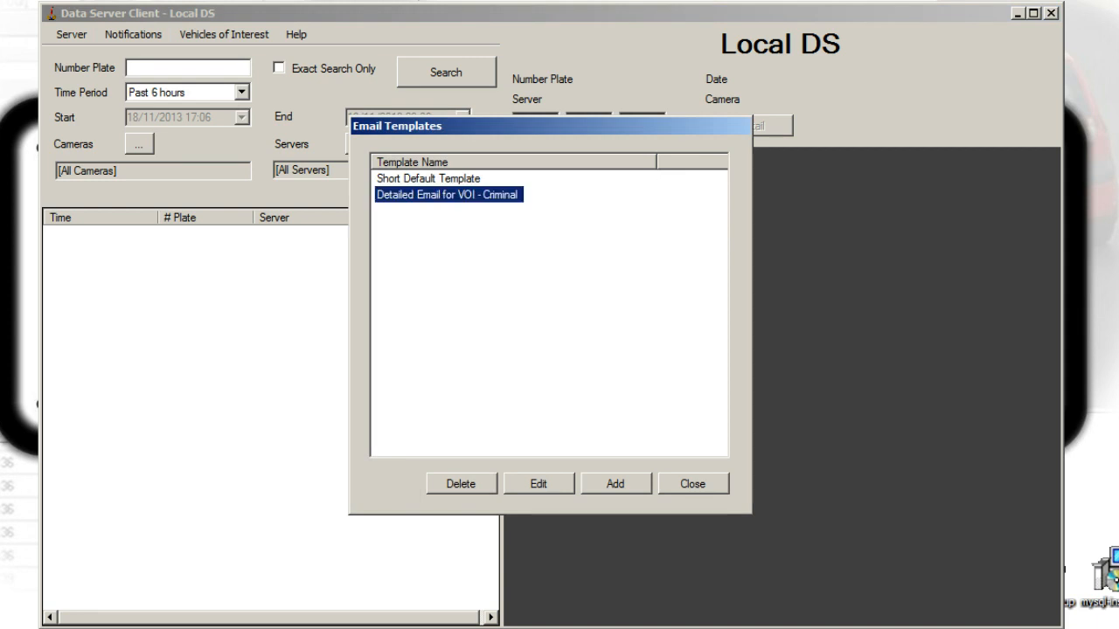
click(428, 178)
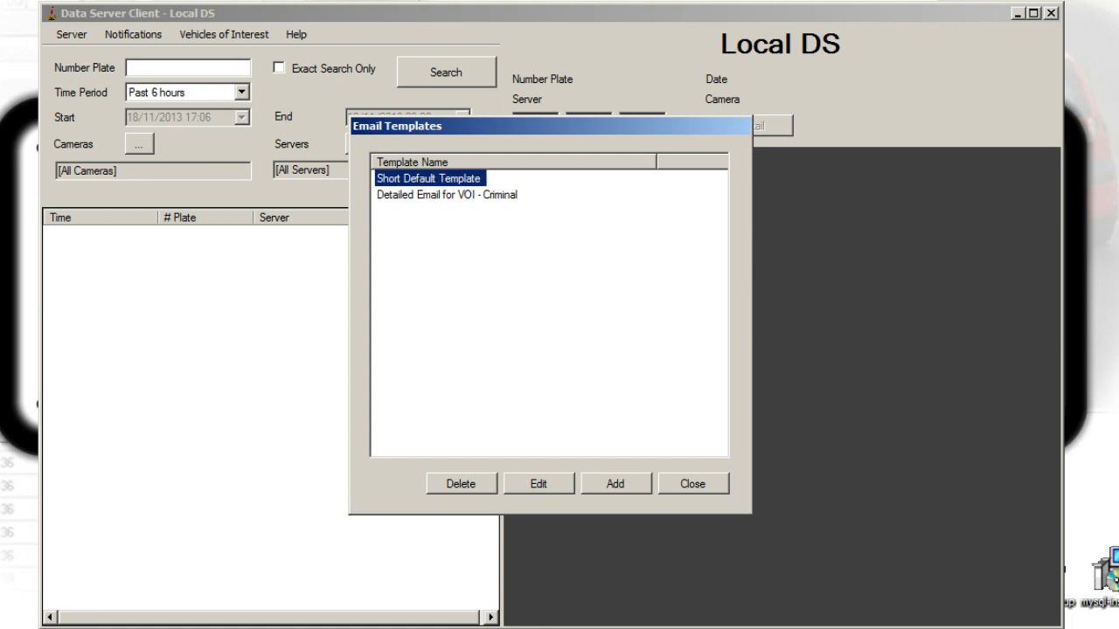
click(448, 195)
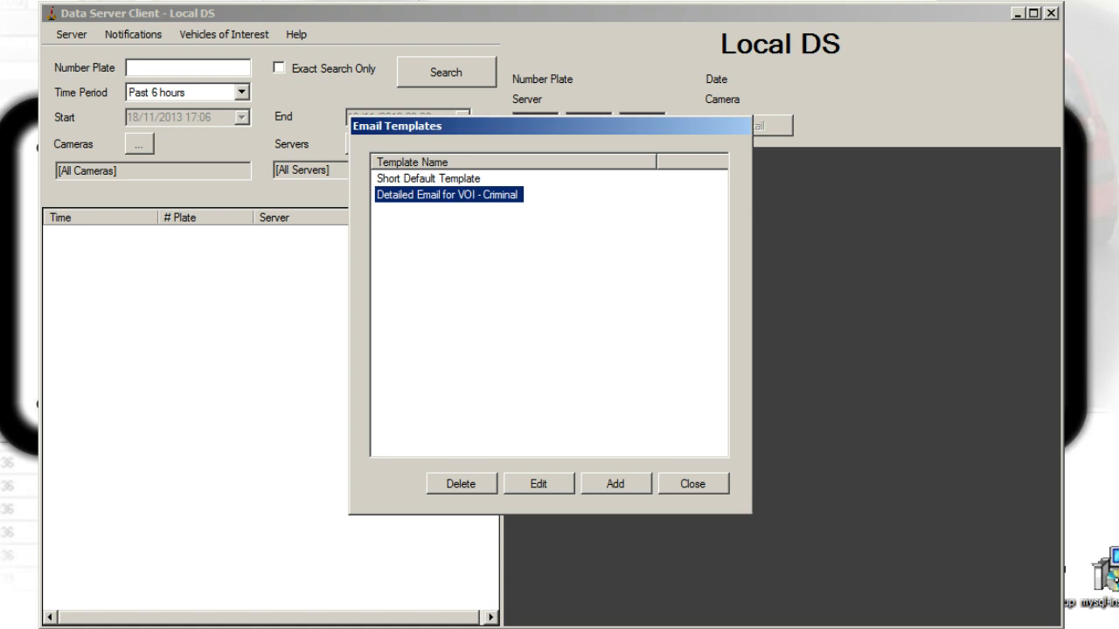
click(538, 483)
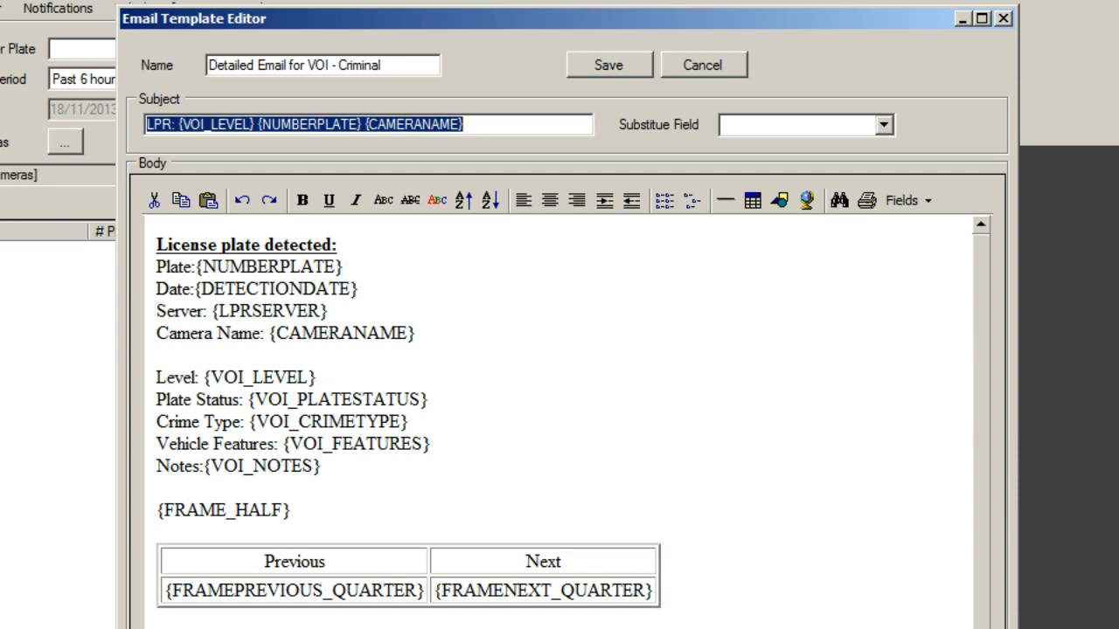
click(383, 66)
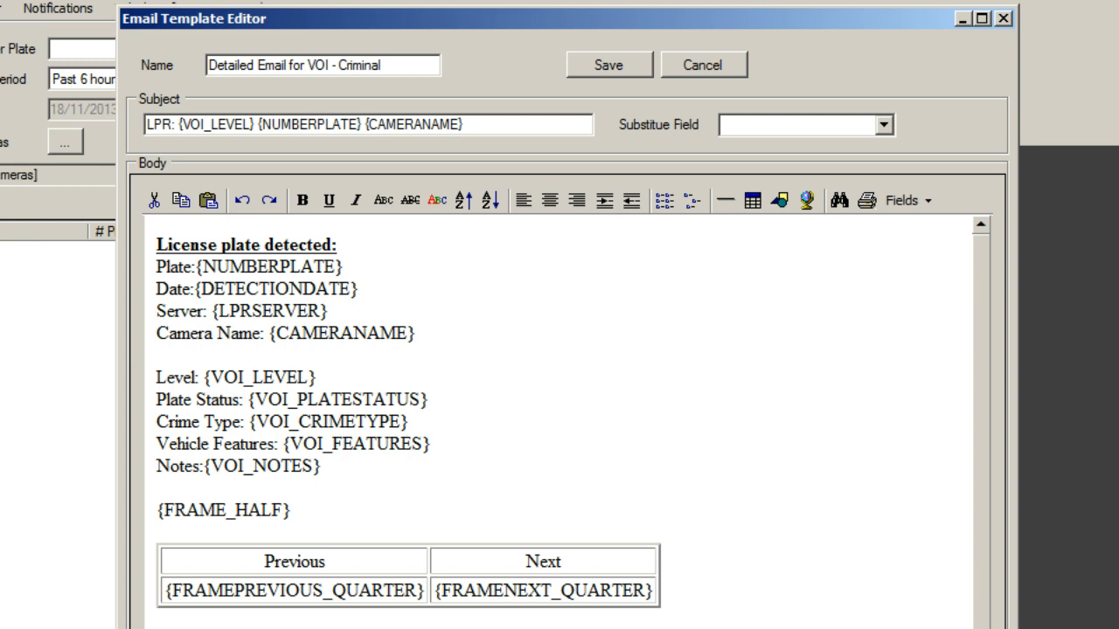
Step: Try out inserting the VOI Make field after {NUMBERPLATE} in the email body, and delete it again
double_click(265, 267)
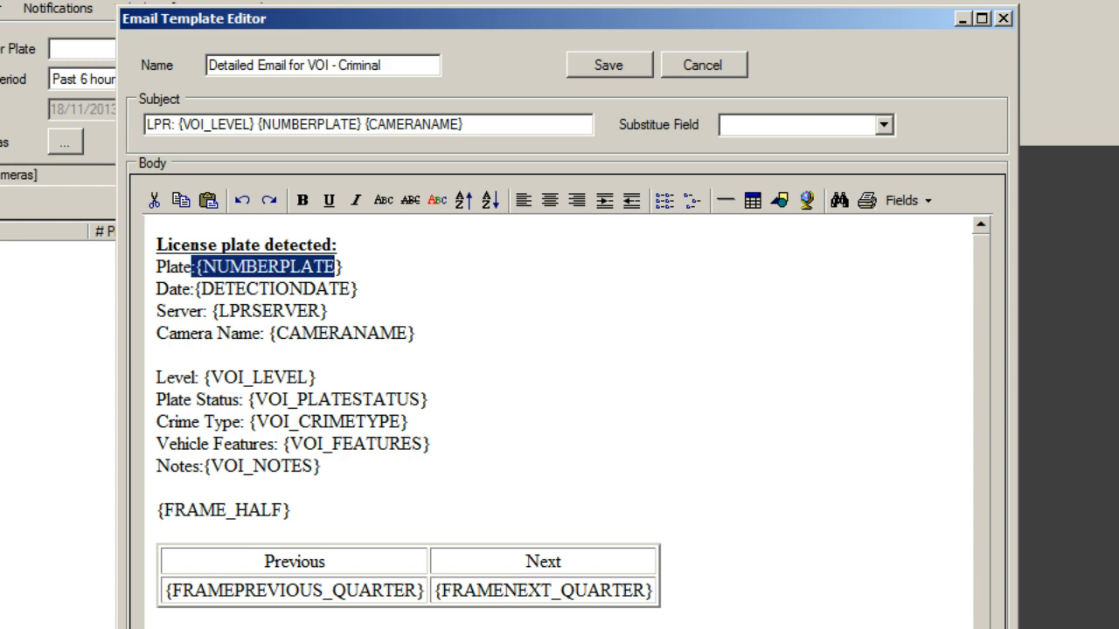
click(350, 266)
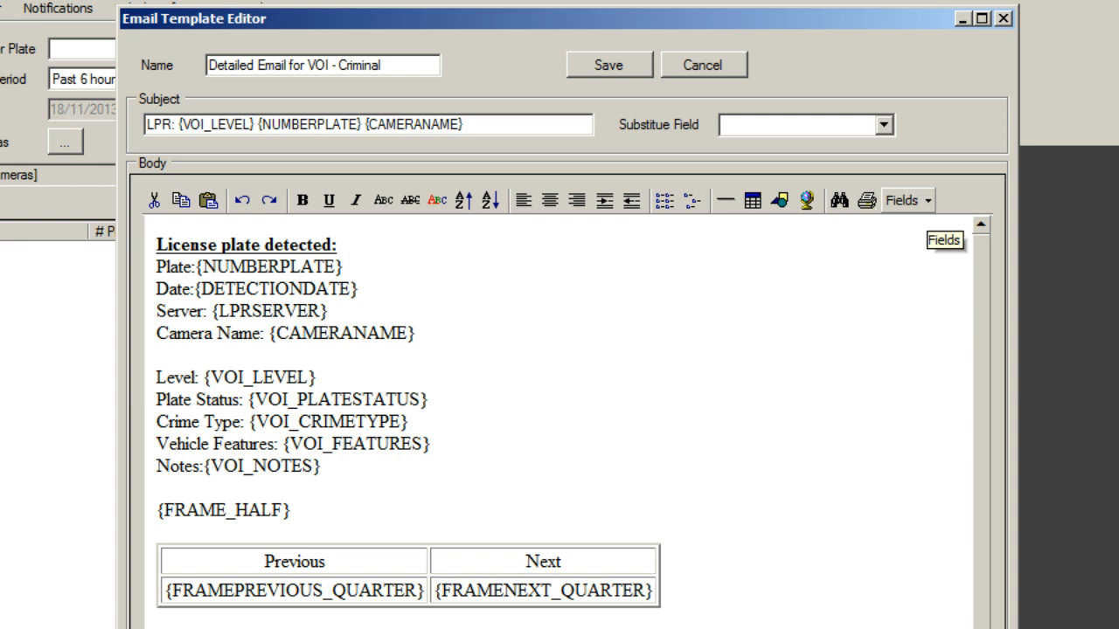
click(909, 200)
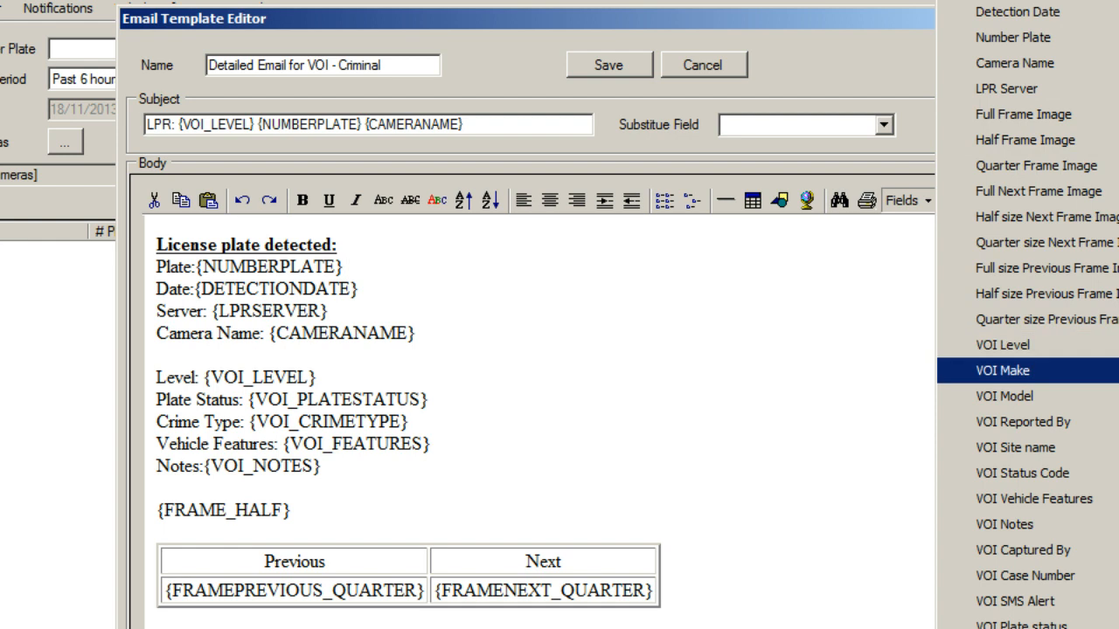
click(1003, 370)
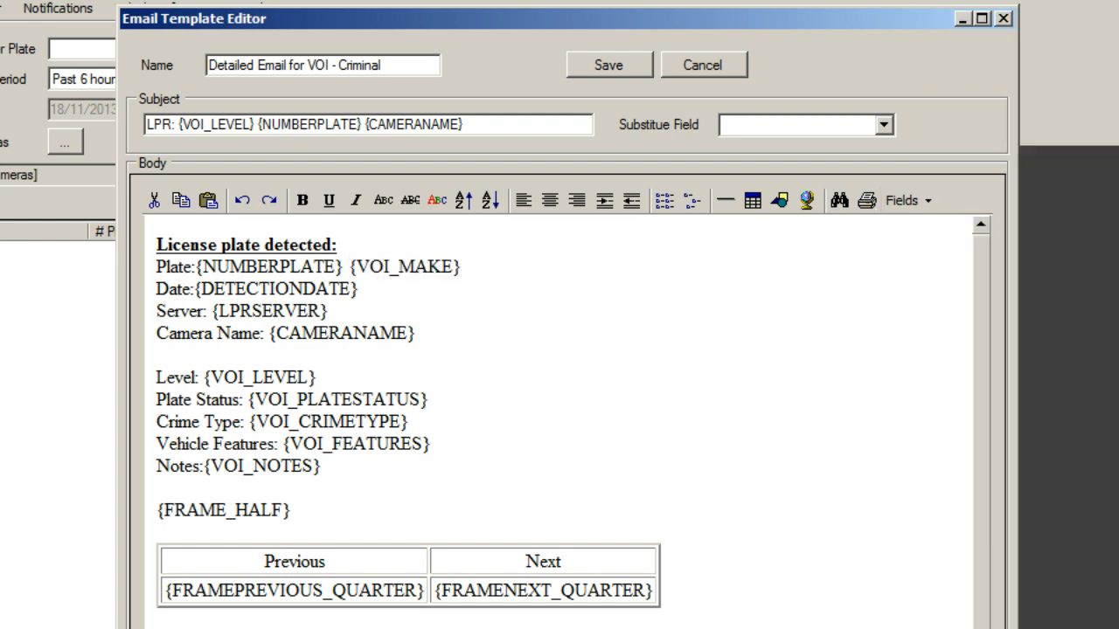
drag(350, 267, 460, 268)
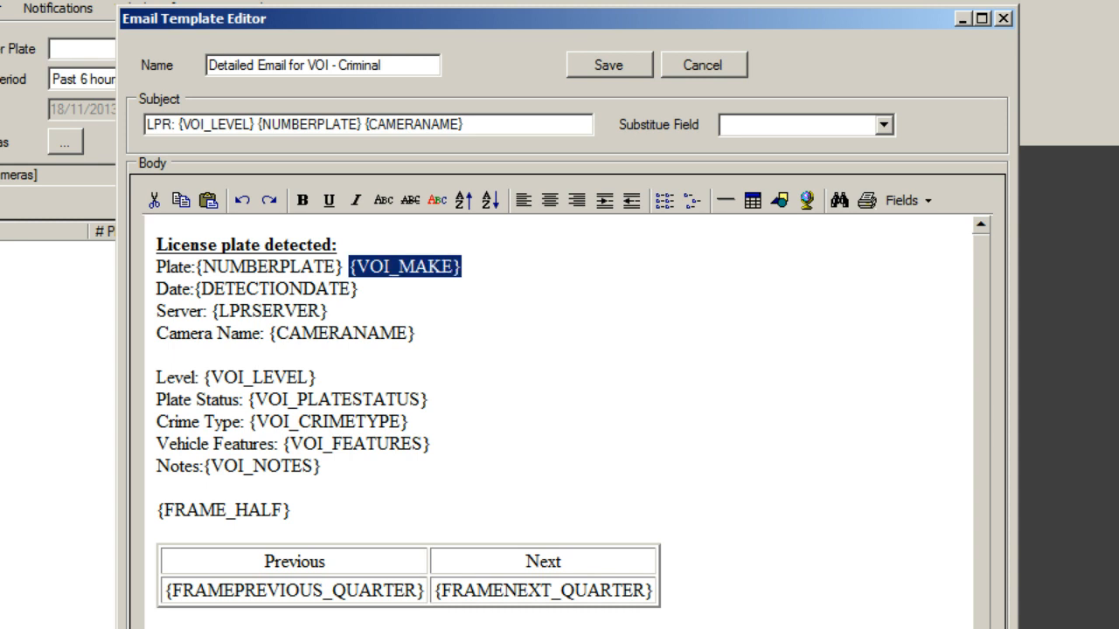
key(Delete)
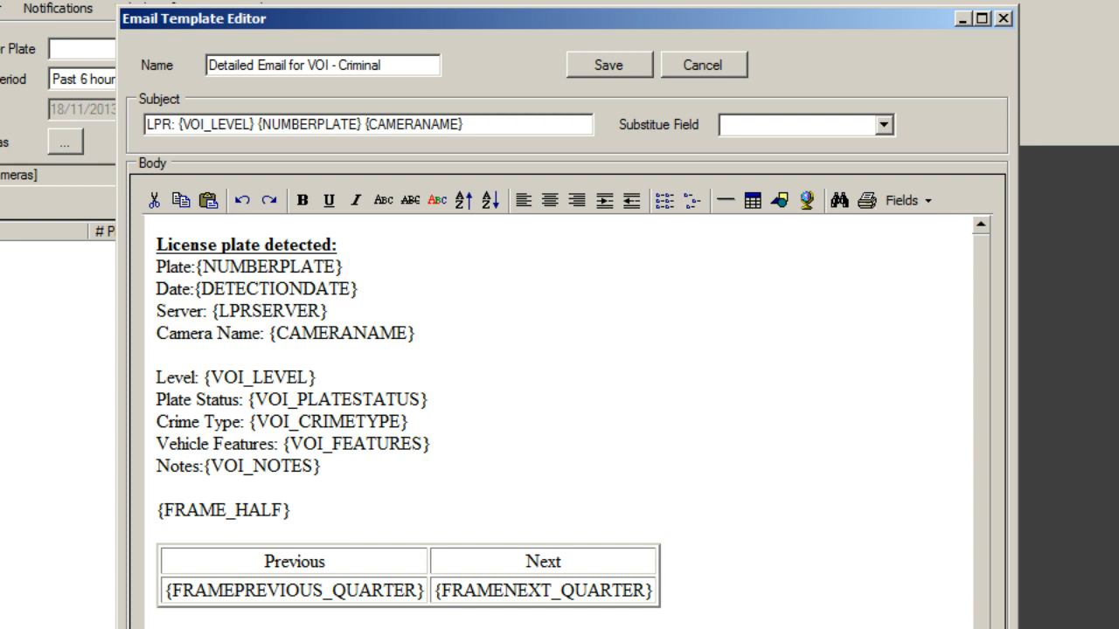
Step: Review the {VOI_LEVEL} field in the subject, save the email template, and close the template list
click(212, 125)
drag(177, 125, 254, 125)
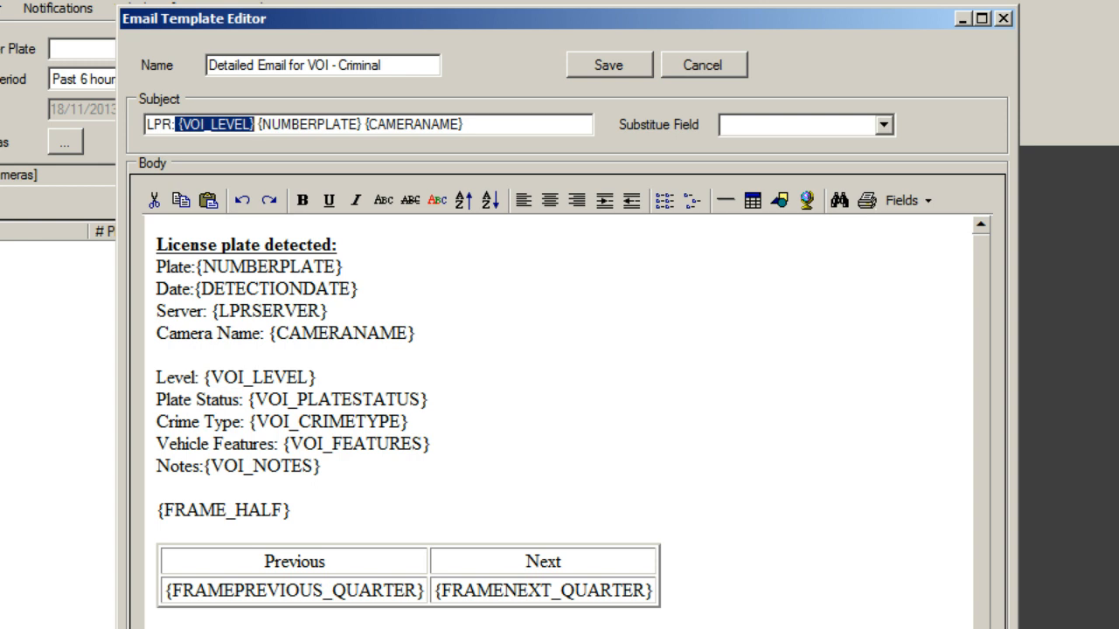
click(184, 124)
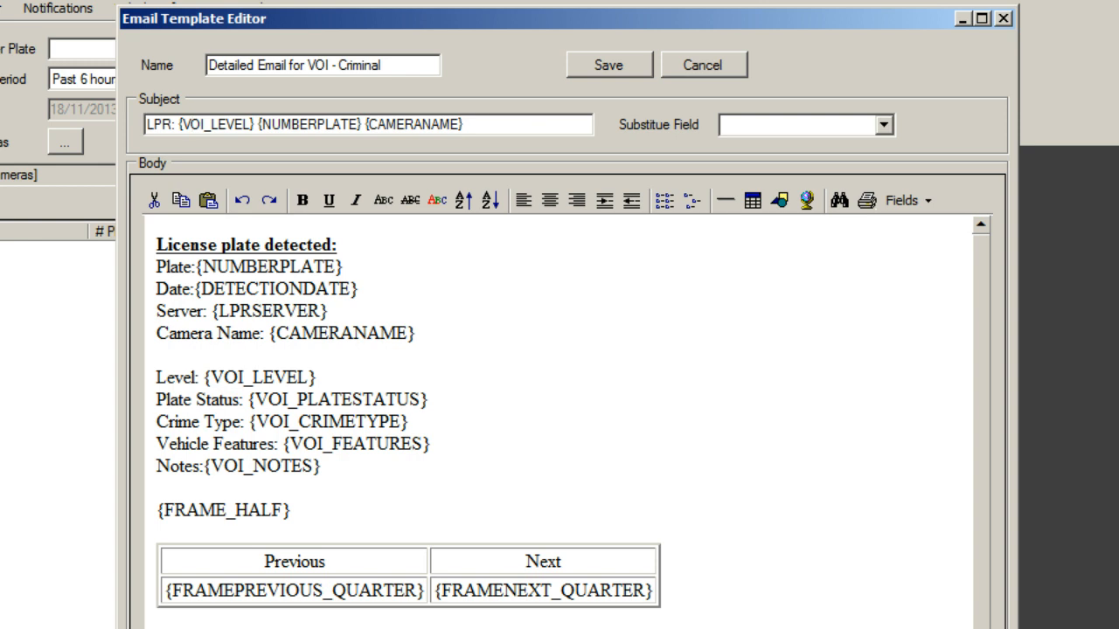
click(609, 66)
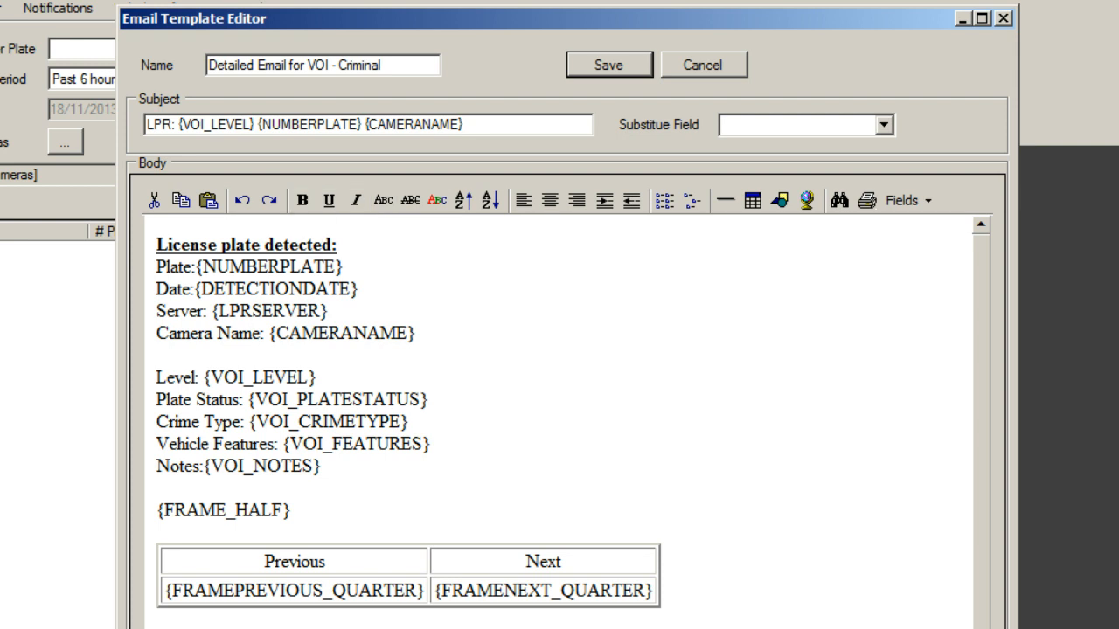
scroll(559, 419, down, 1)
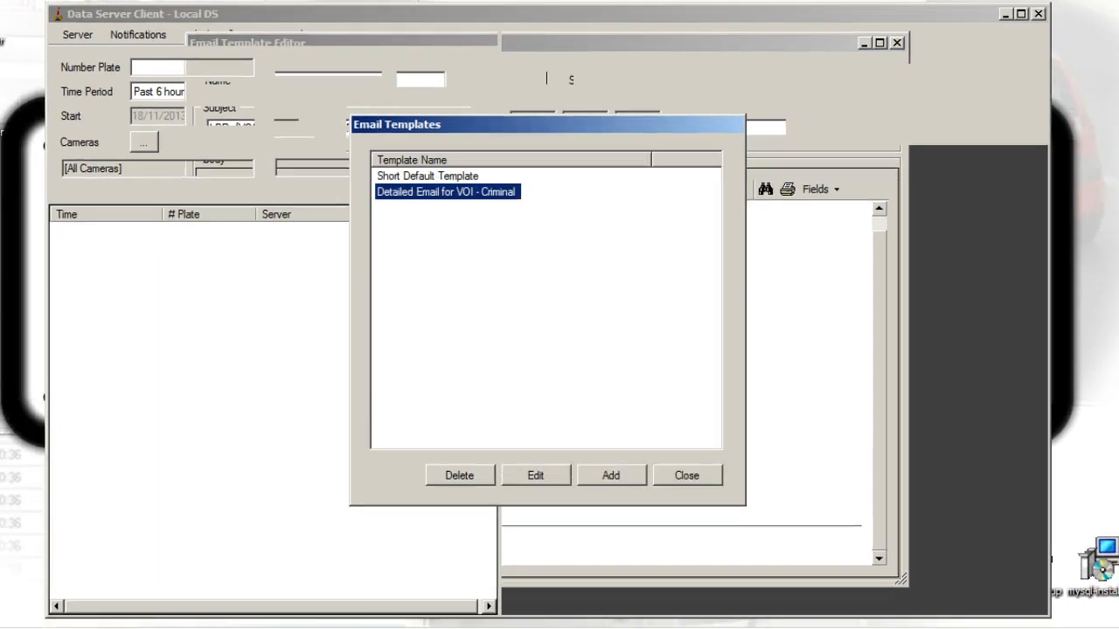
click(687, 476)
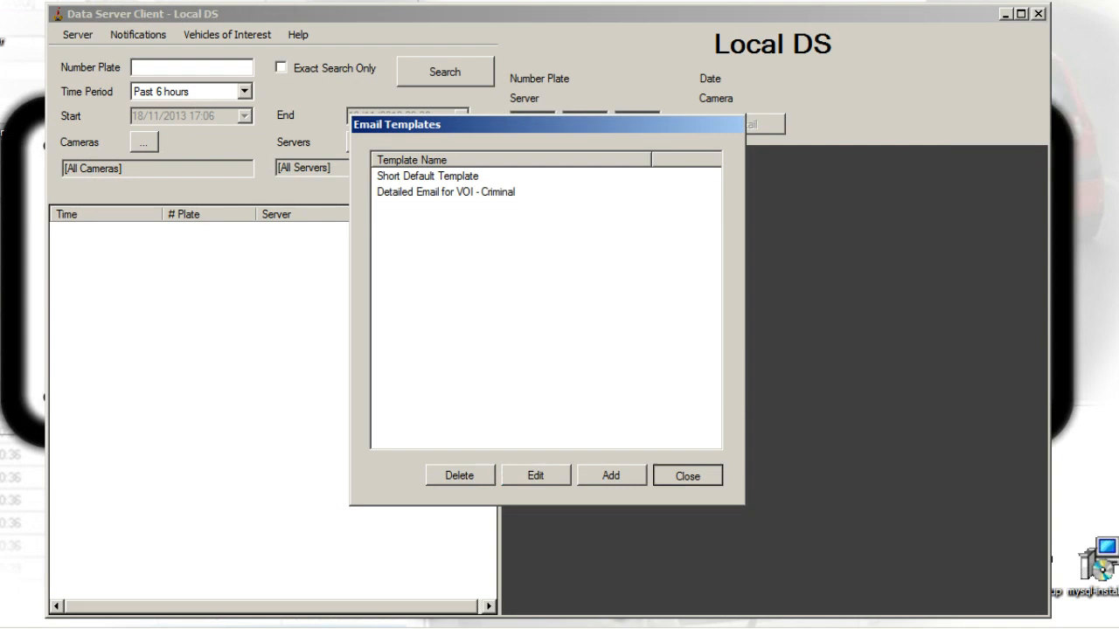
Step: Open the vehicle alert notification popup and view its Frame and Next image pages
click(137, 34)
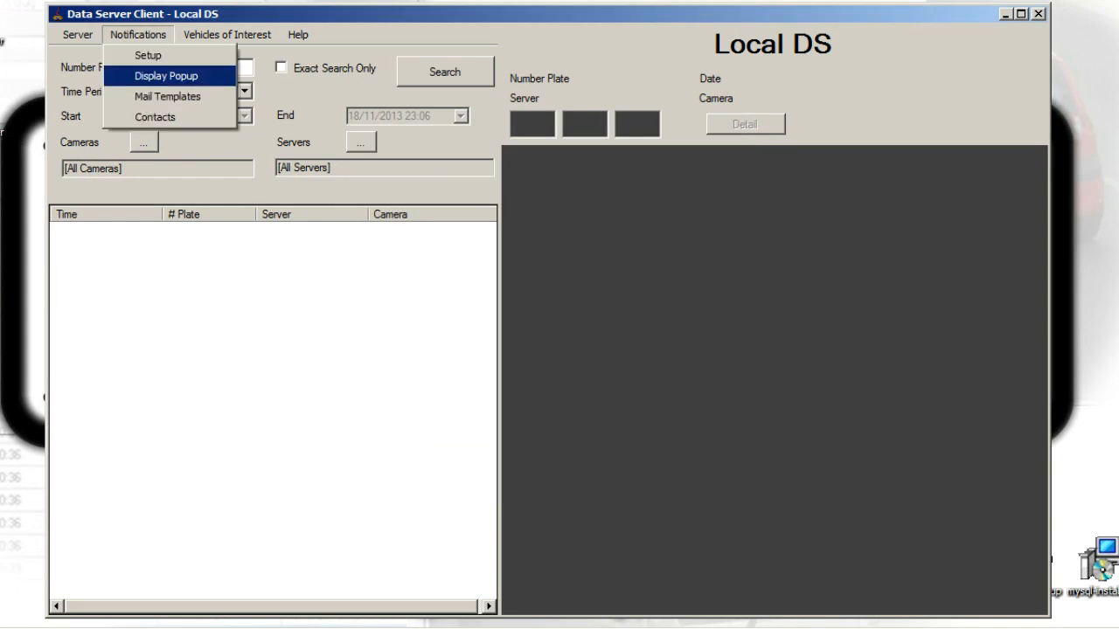
click(166, 75)
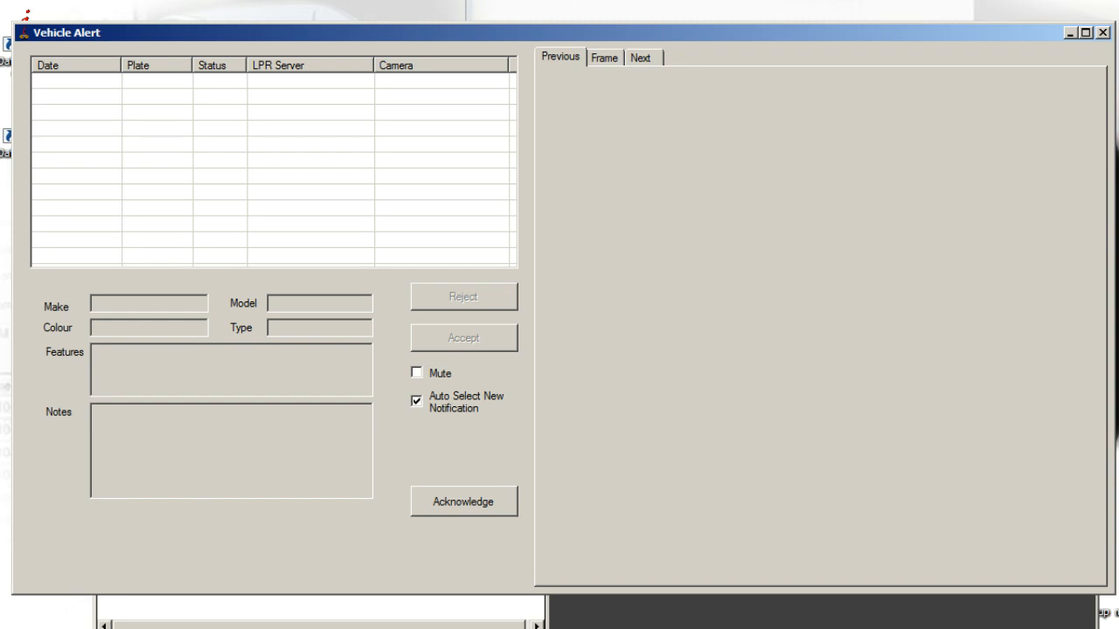
click(604, 58)
click(641, 58)
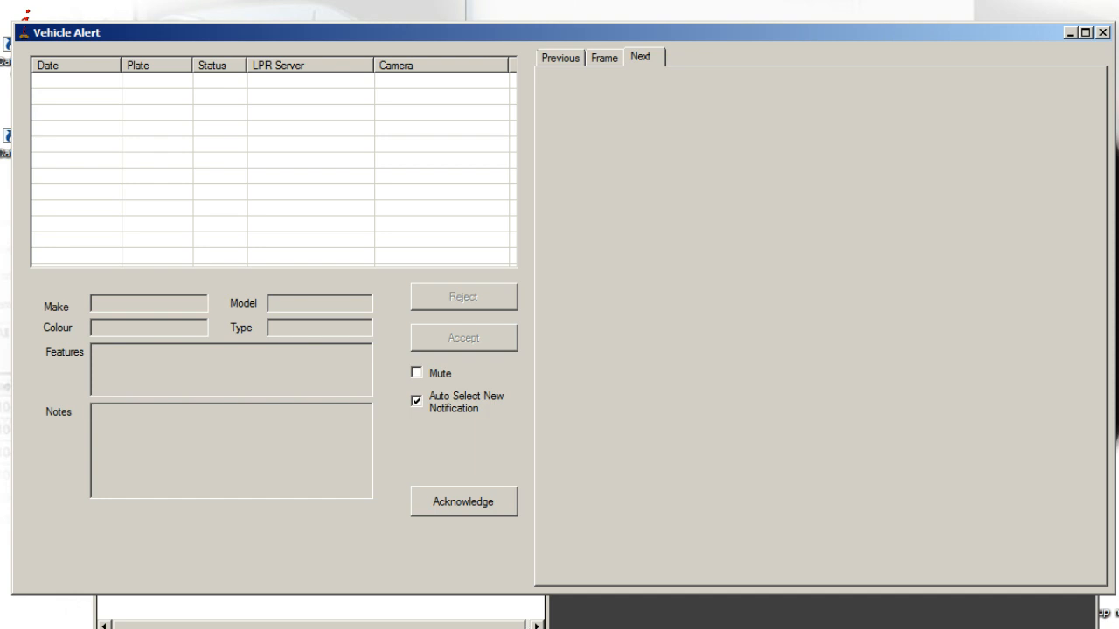
Step: Dismiss the vehicle alert popup, and in the notification setup list choose Email Notification as the type for a new notification
click(463, 502)
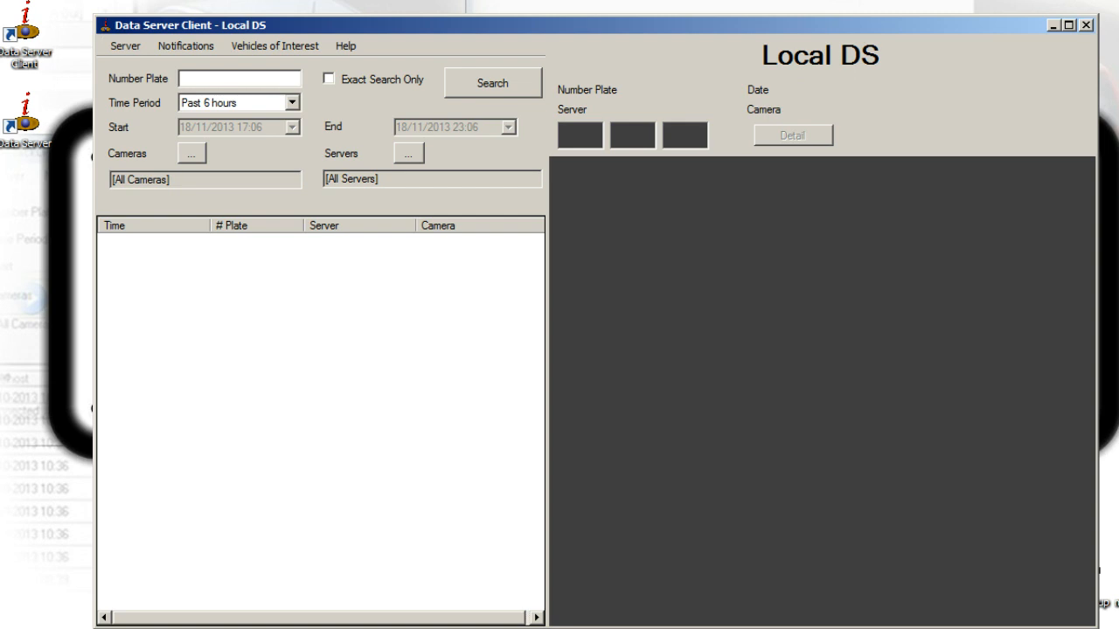
click(185, 46)
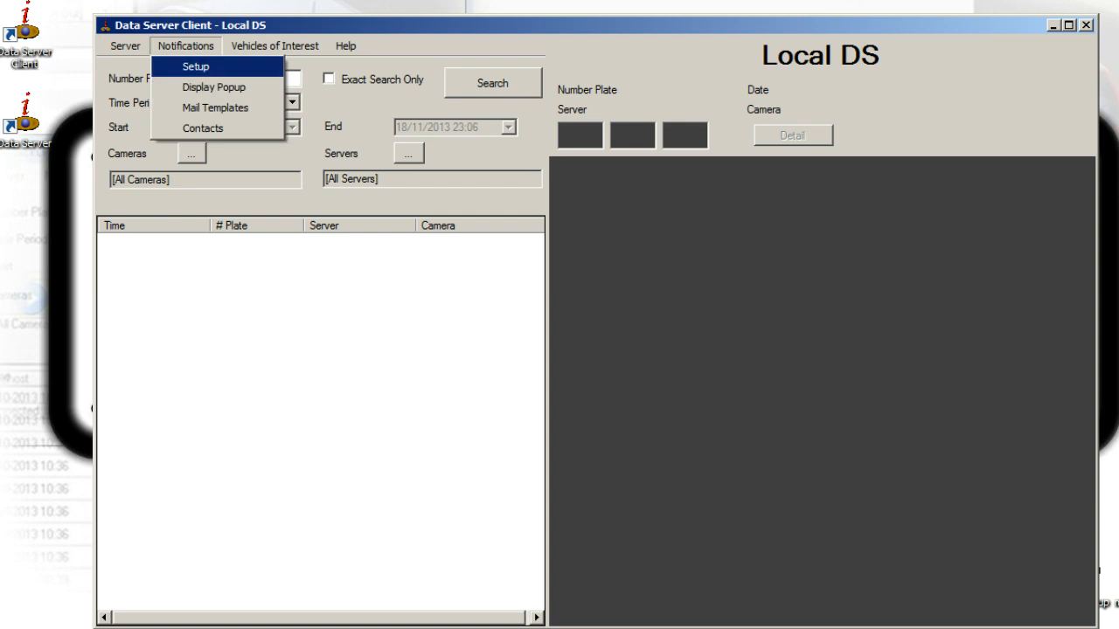
click(196, 67)
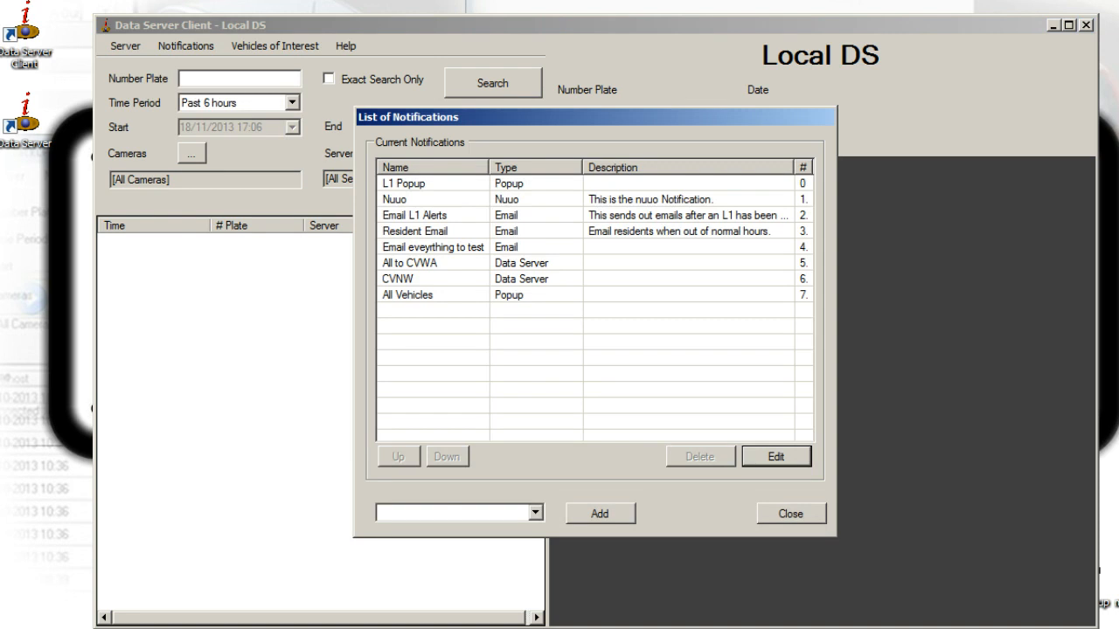
click(536, 513)
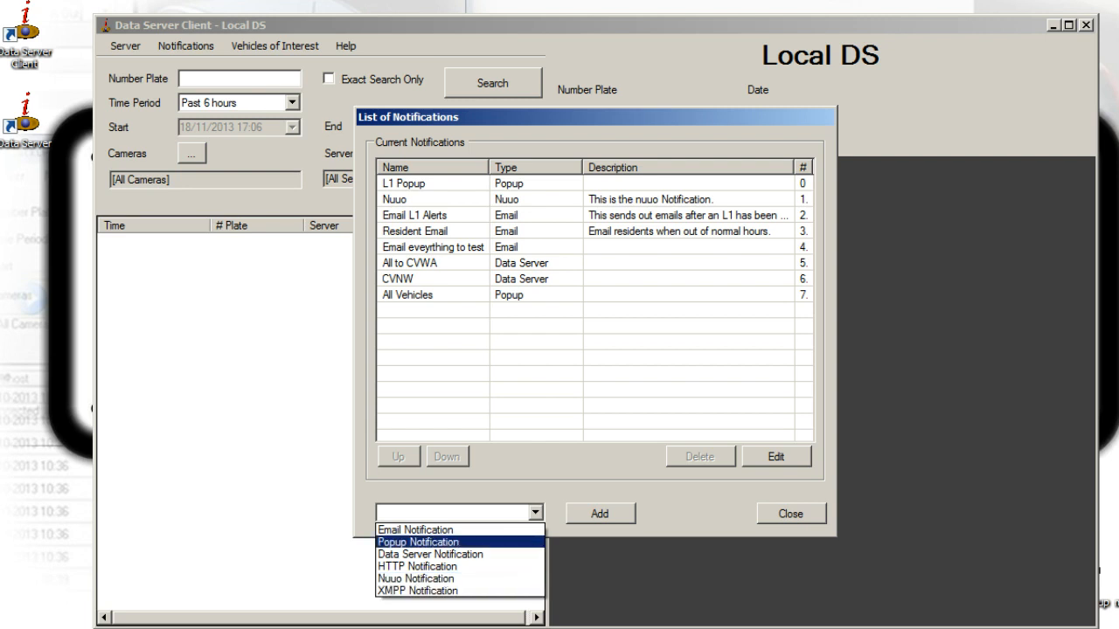
key(Return)
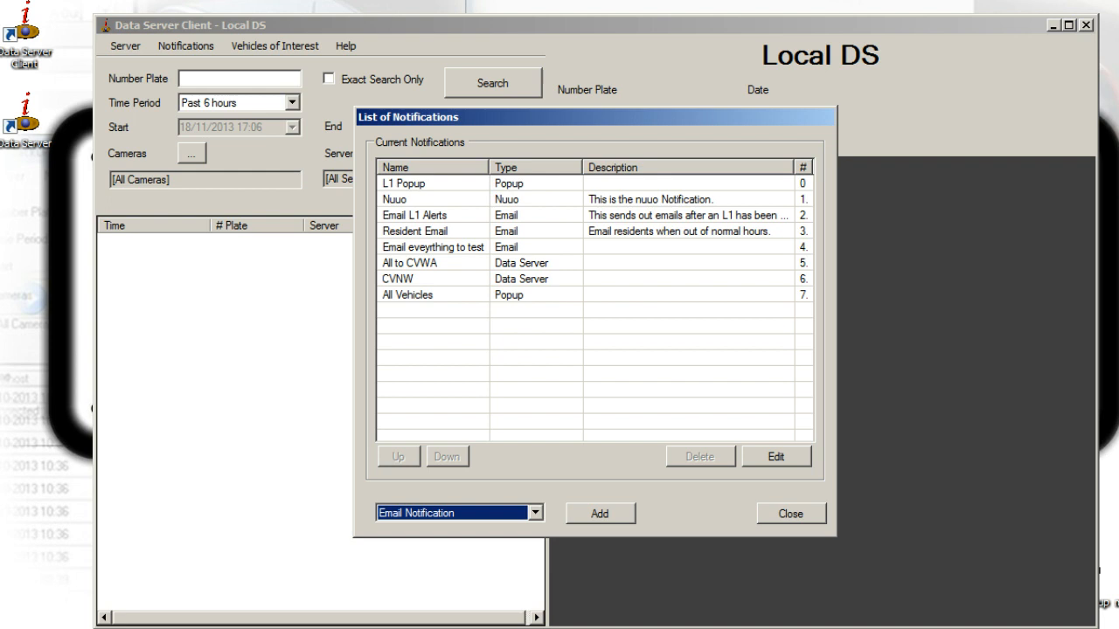
Step: Open the L1 Popup notification for editing and select Level 1 as its vehicle of interest level
click(420, 183)
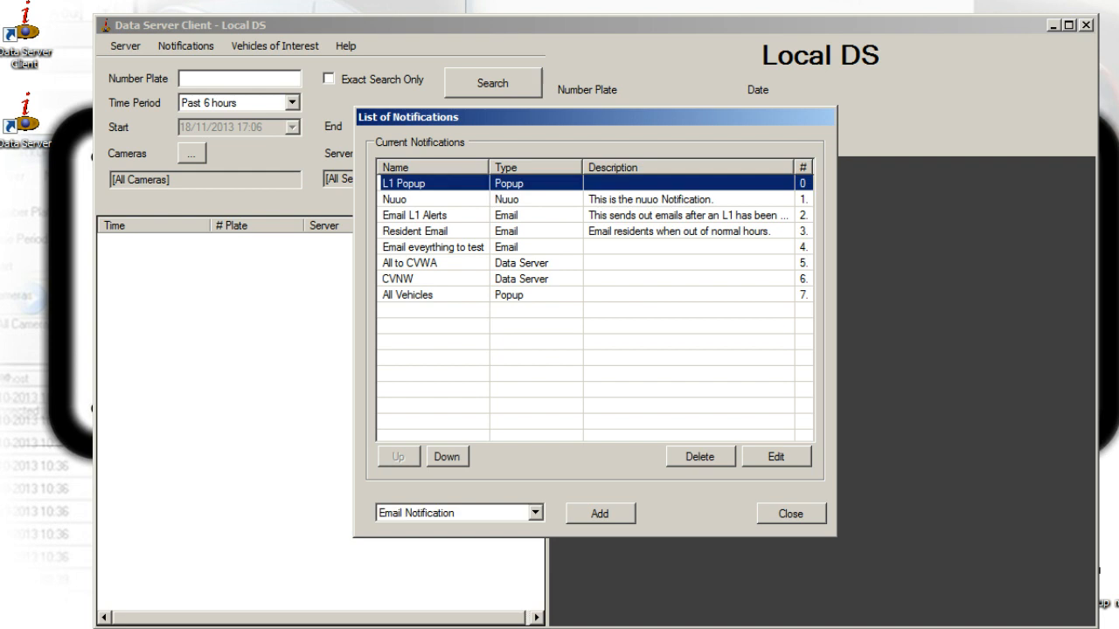
click(776, 457)
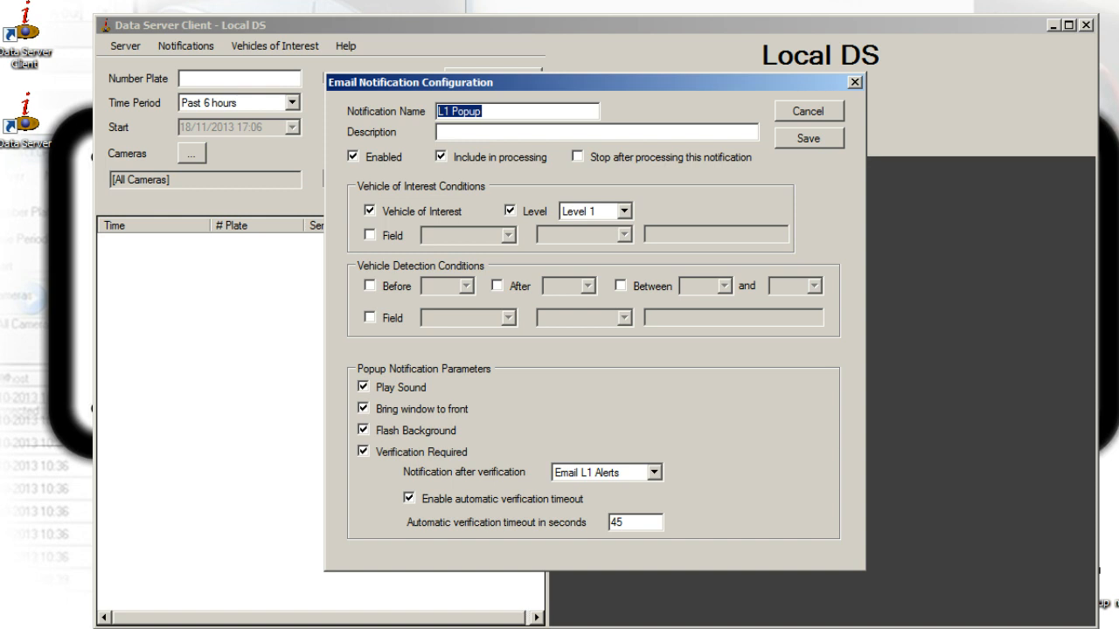
click(624, 211)
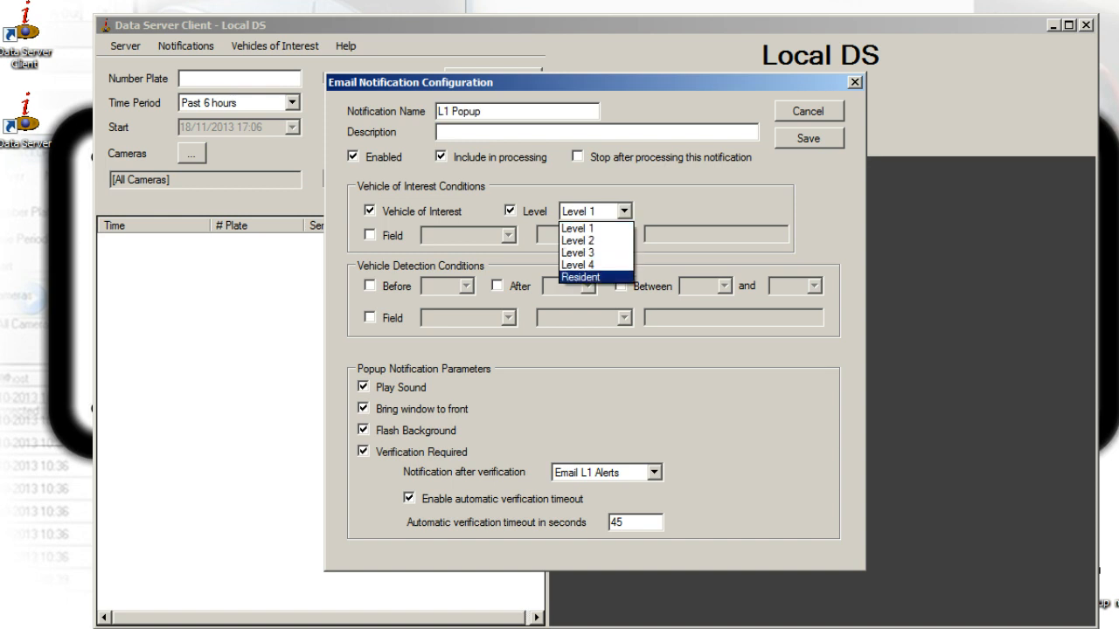
click(578, 228)
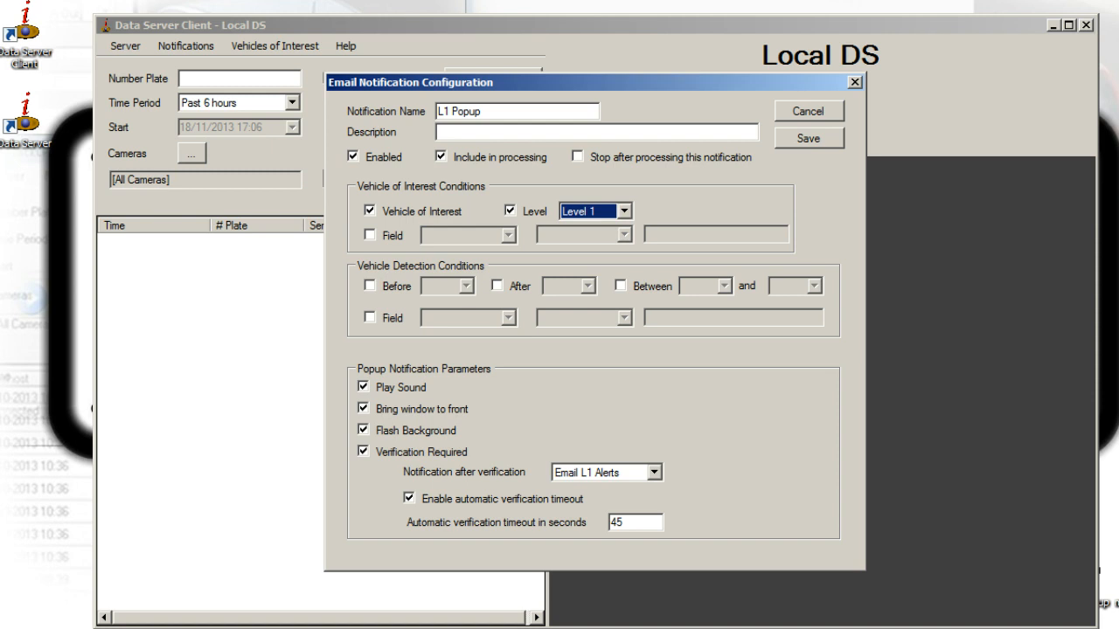
Step: Try out a vehicle of interest field condition where Notes contains "Stolen", and disable it again
click(370, 235)
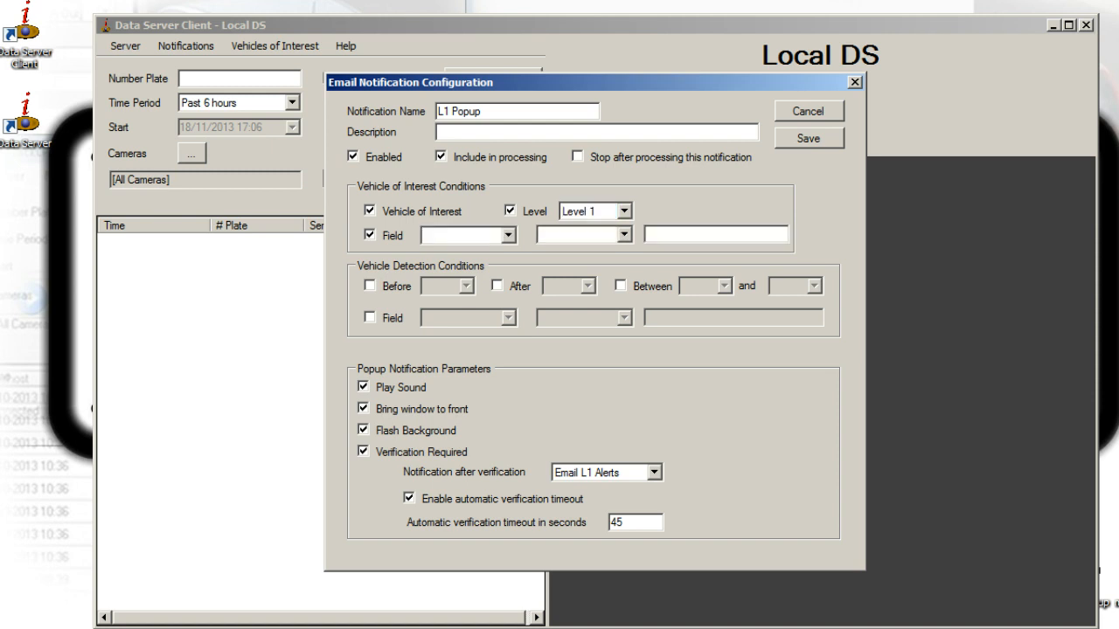
click(508, 236)
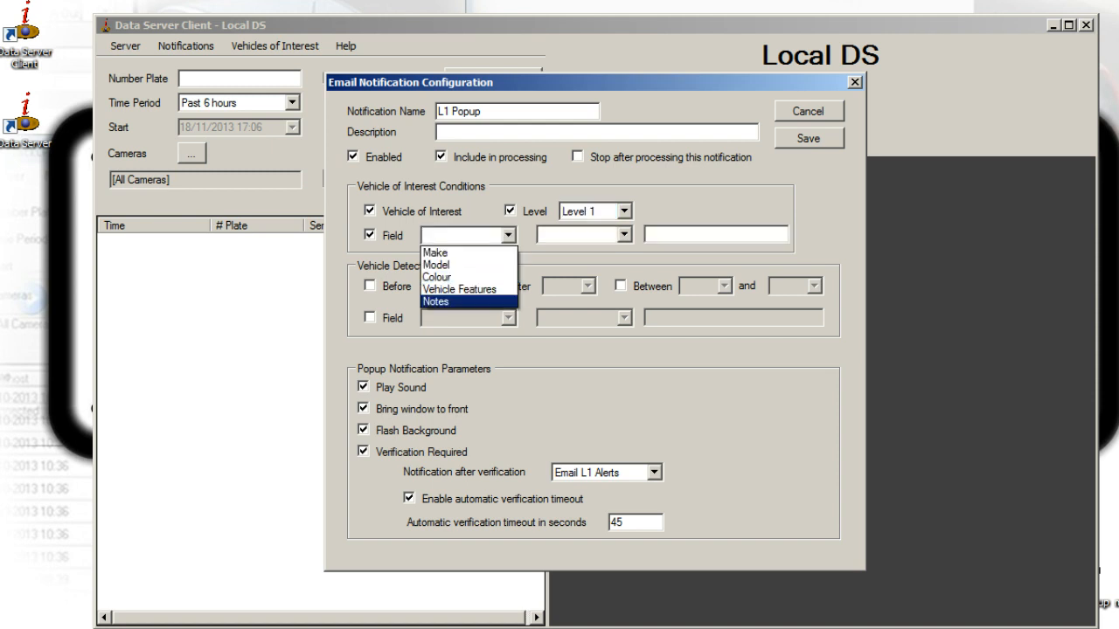
click(454, 301)
click(624, 235)
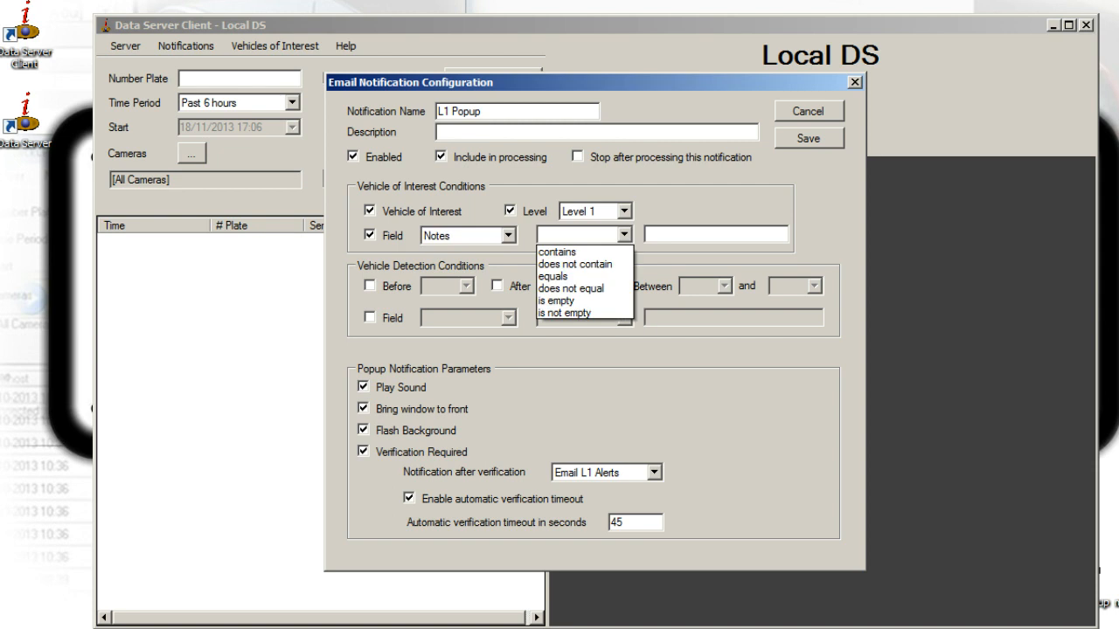
key(Return)
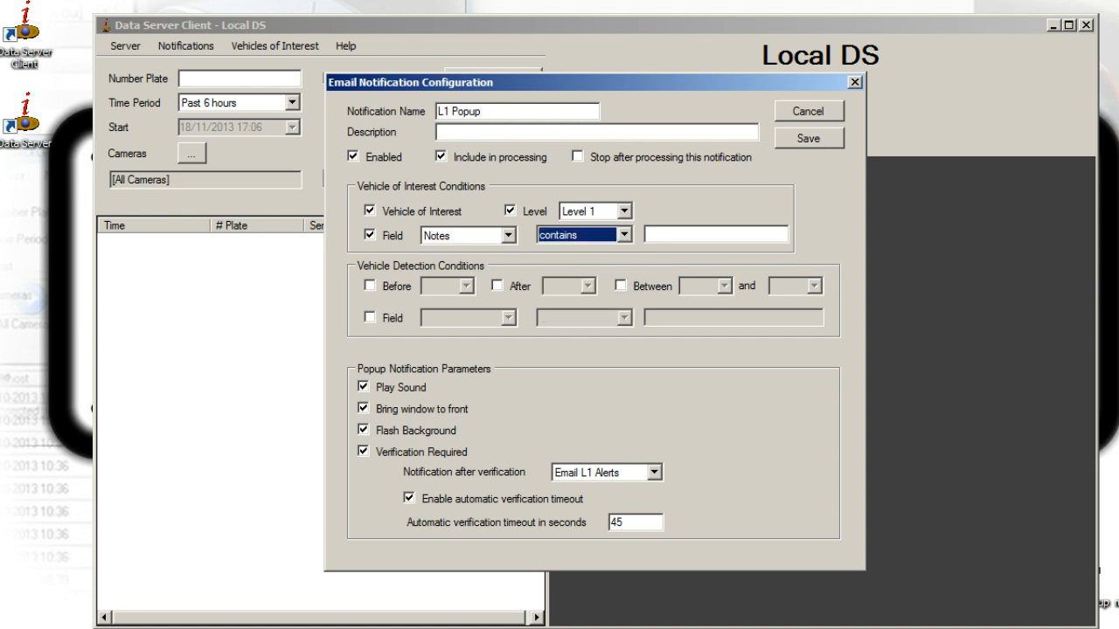
key(Tab)
text(Stolen)
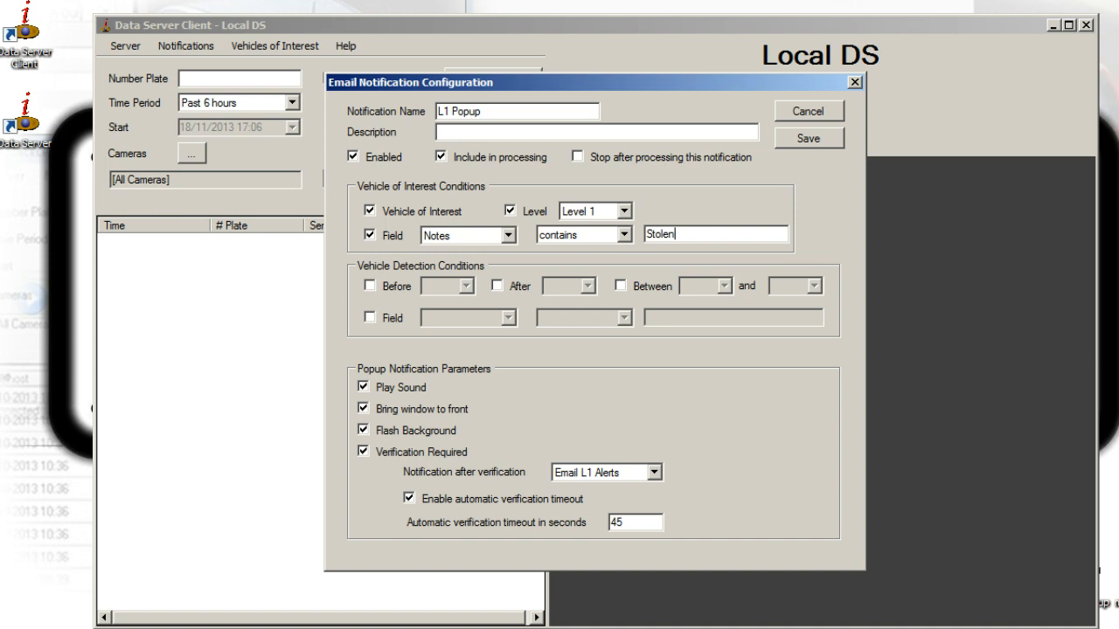
click(624, 235)
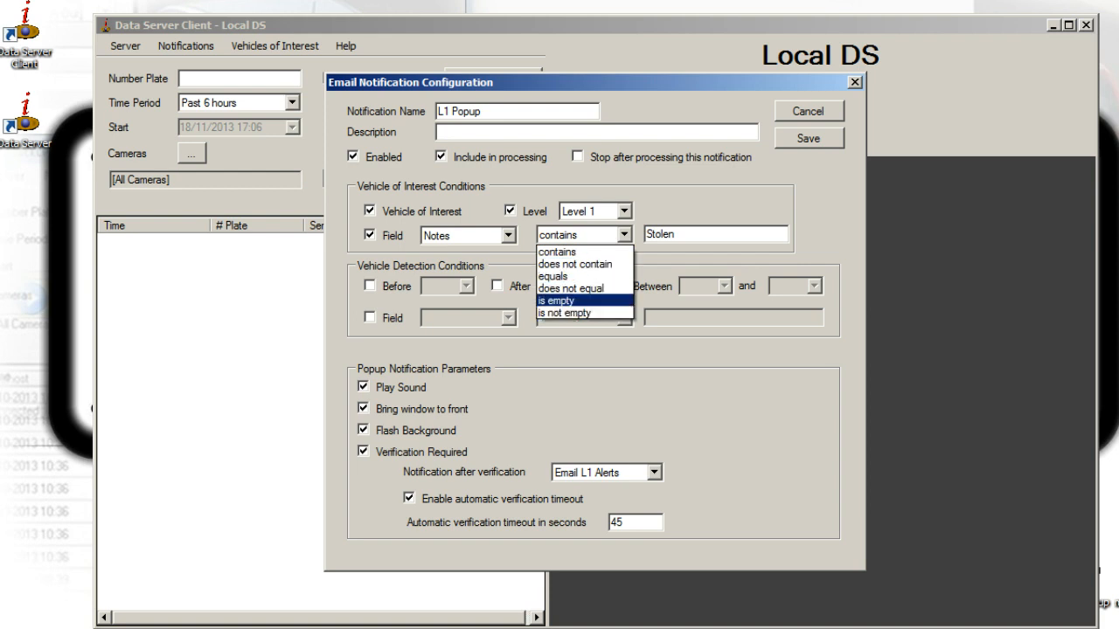
click(558, 252)
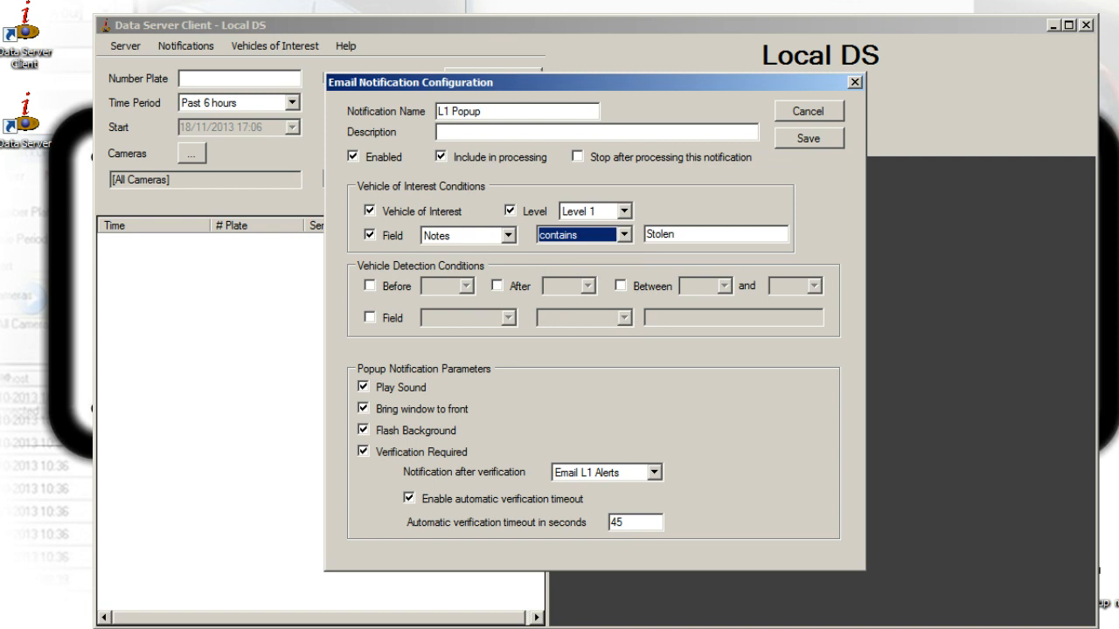
click(370, 235)
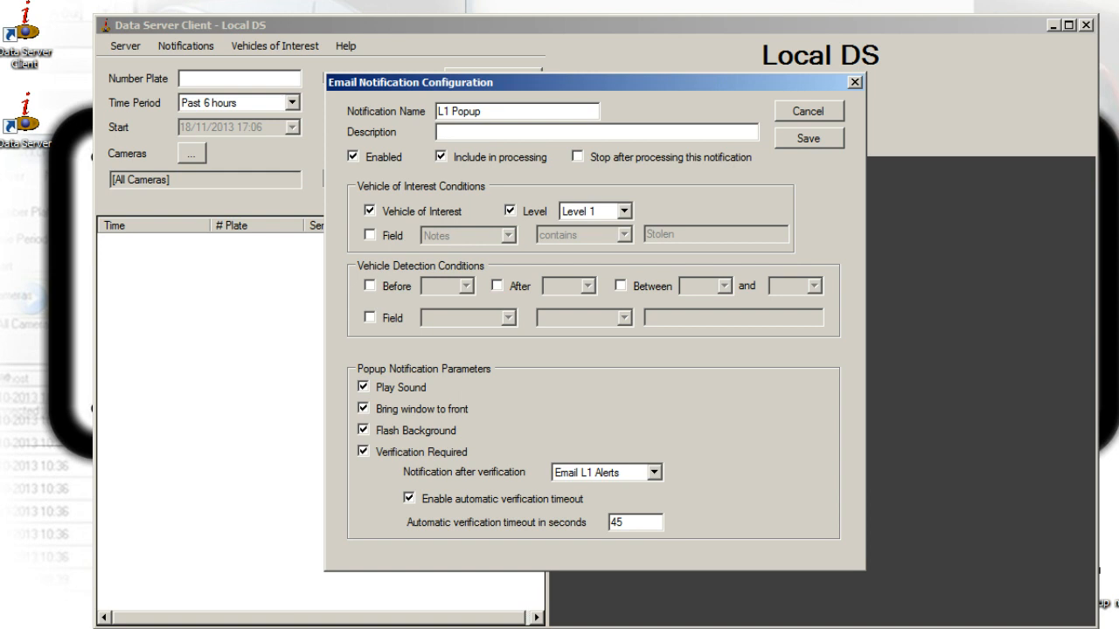
Step: Try out the Before and After time conditions for vehicle detection, disabling each again without choosing a time
click(370, 286)
click(467, 286)
click(467, 286)
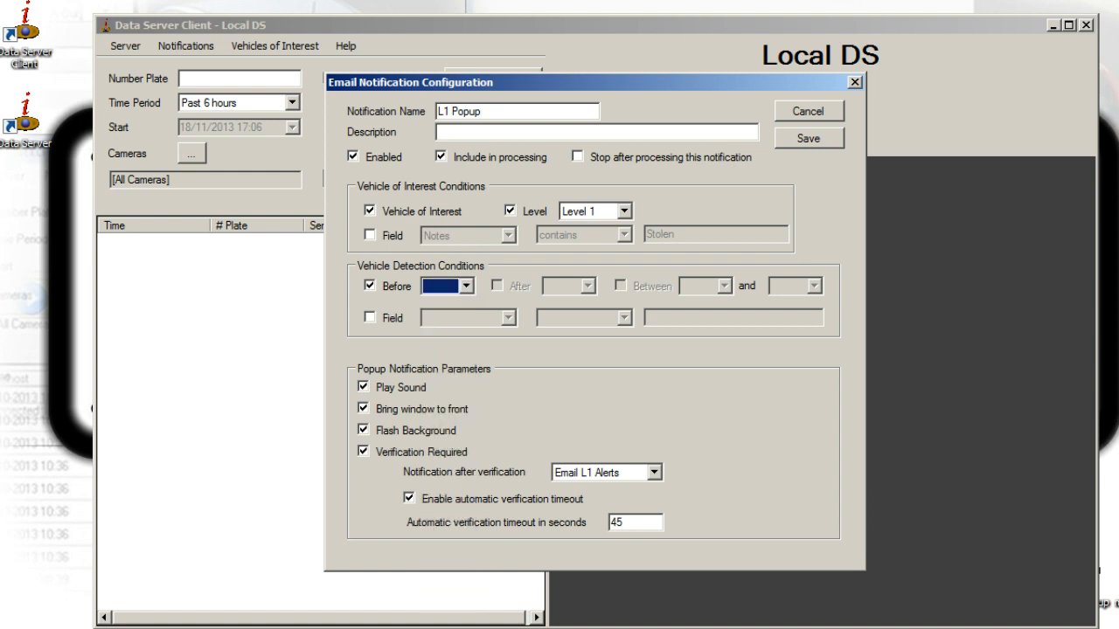
click(370, 285)
click(497, 286)
click(587, 286)
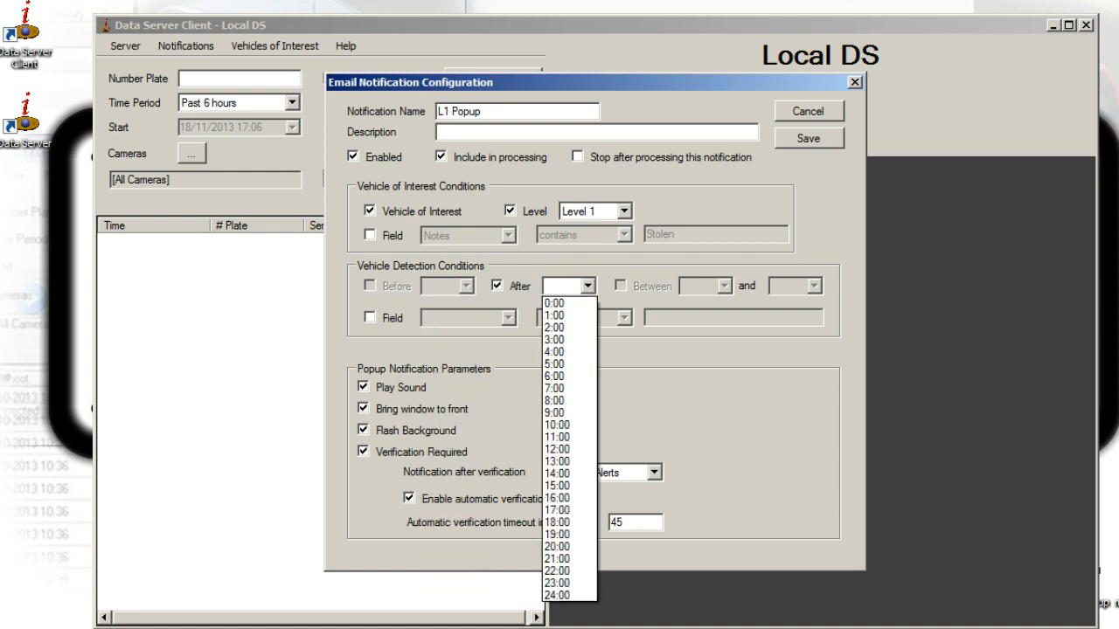
click(587, 286)
click(498, 286)
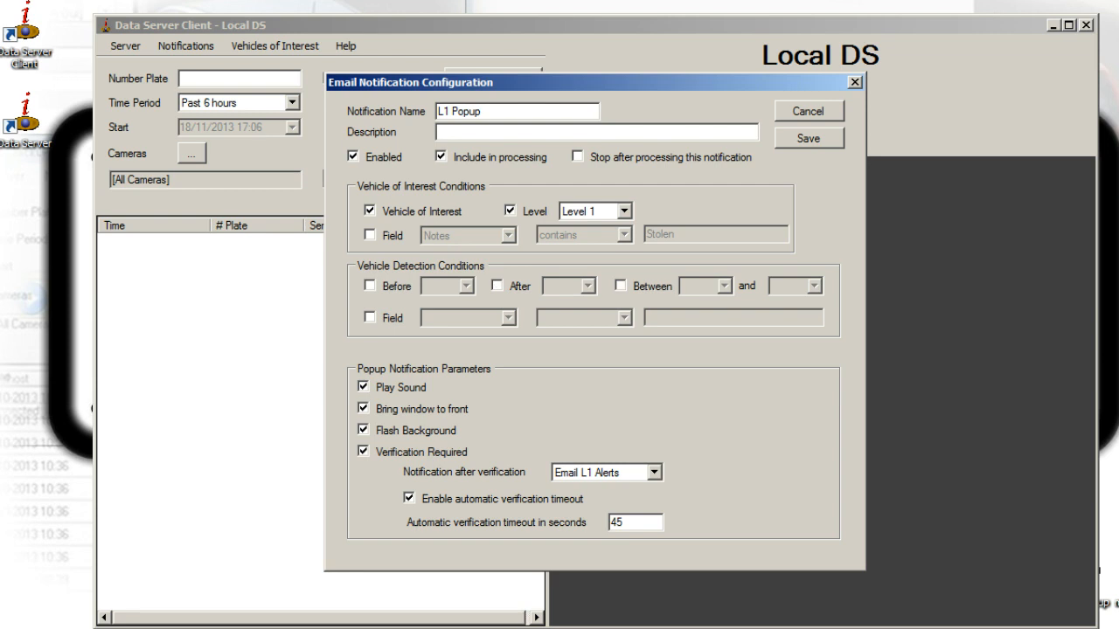
Step: Try out the Between time condition for vehicle detection, look through its start and end times, and disable it again
click(621, 286)
click(723, 286)
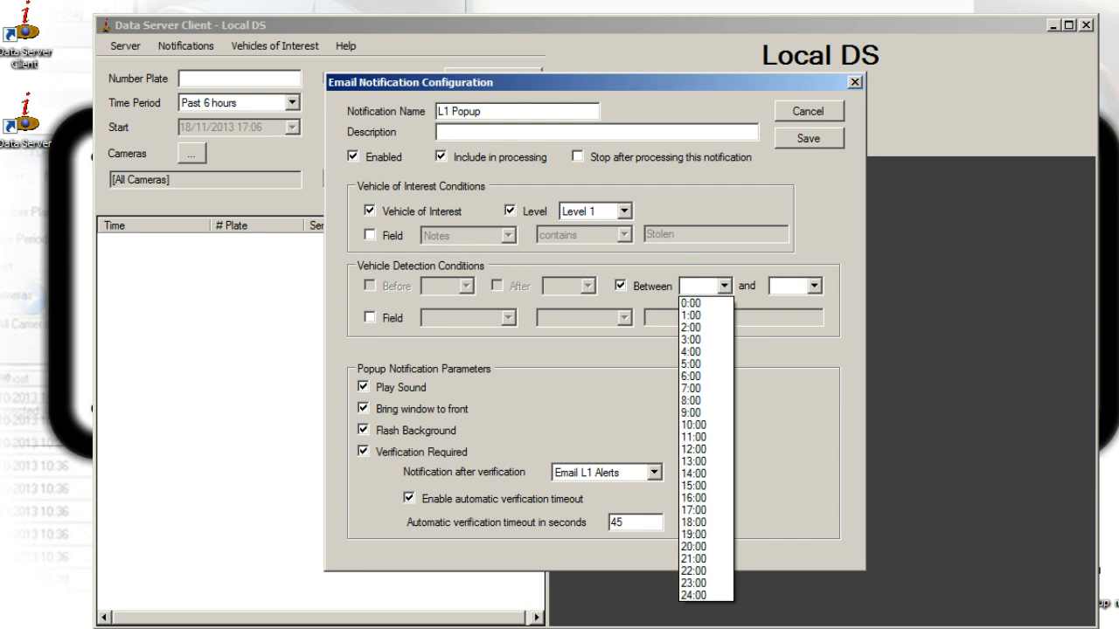
click(813, 286)
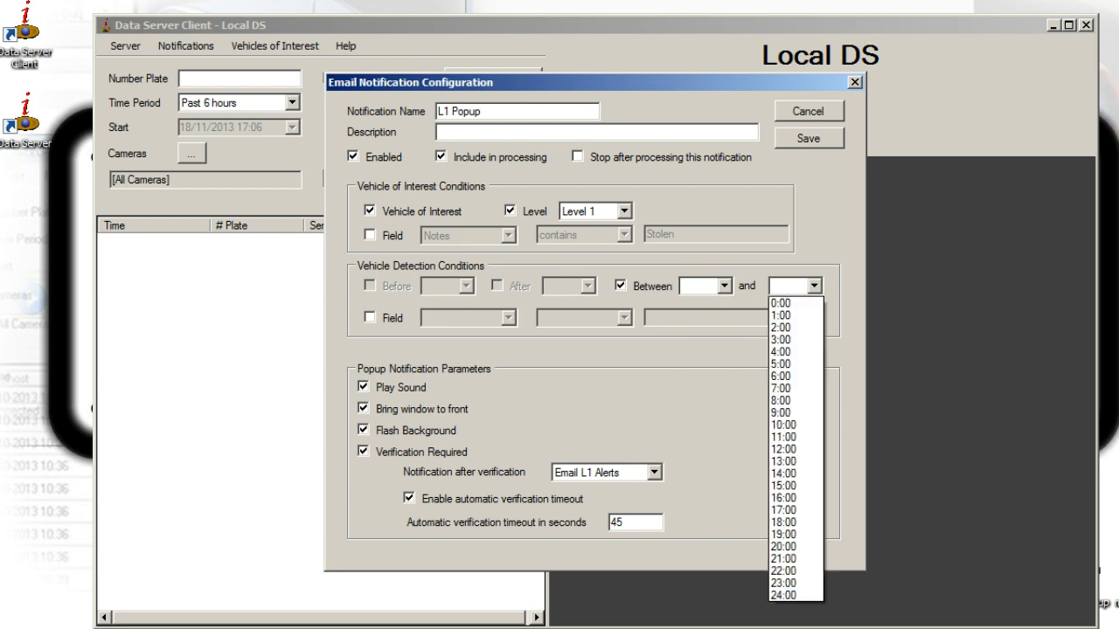
click(814, 285)
click(620, 286)
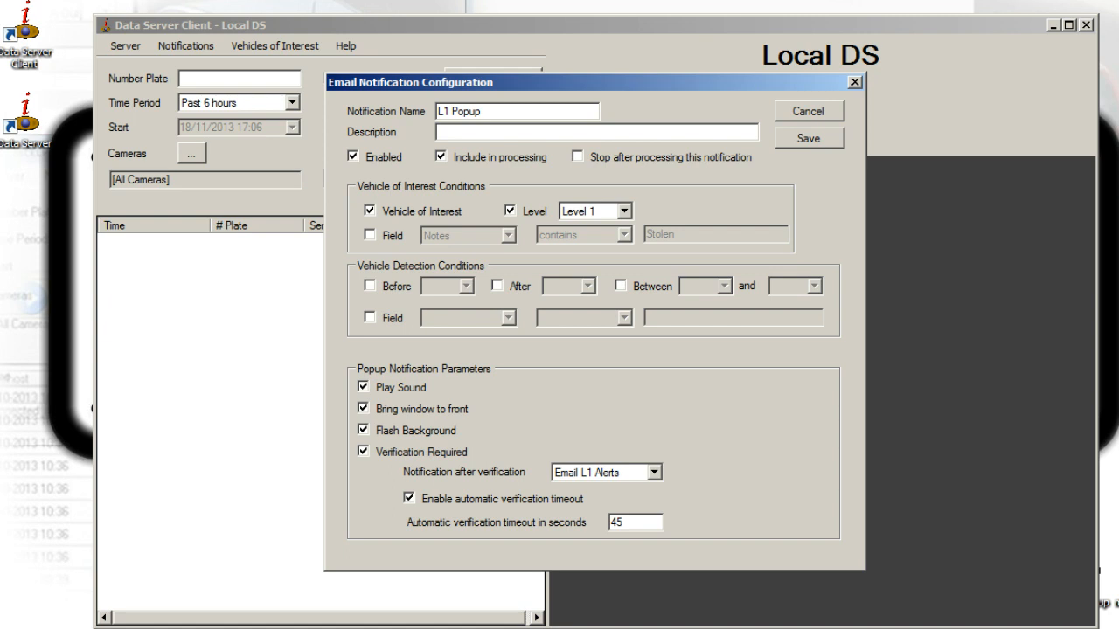
Step: Try out a vehicle detection field condition where Camera Name contains "Tokai Bottom", and disable it again
click(370, 317)
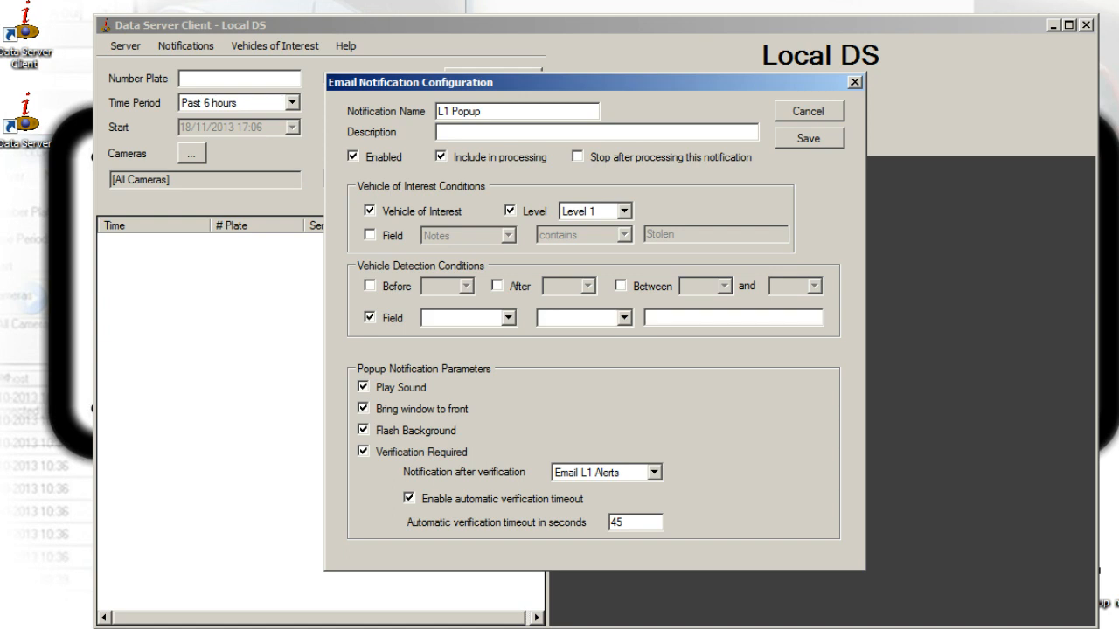
click(508, 317)
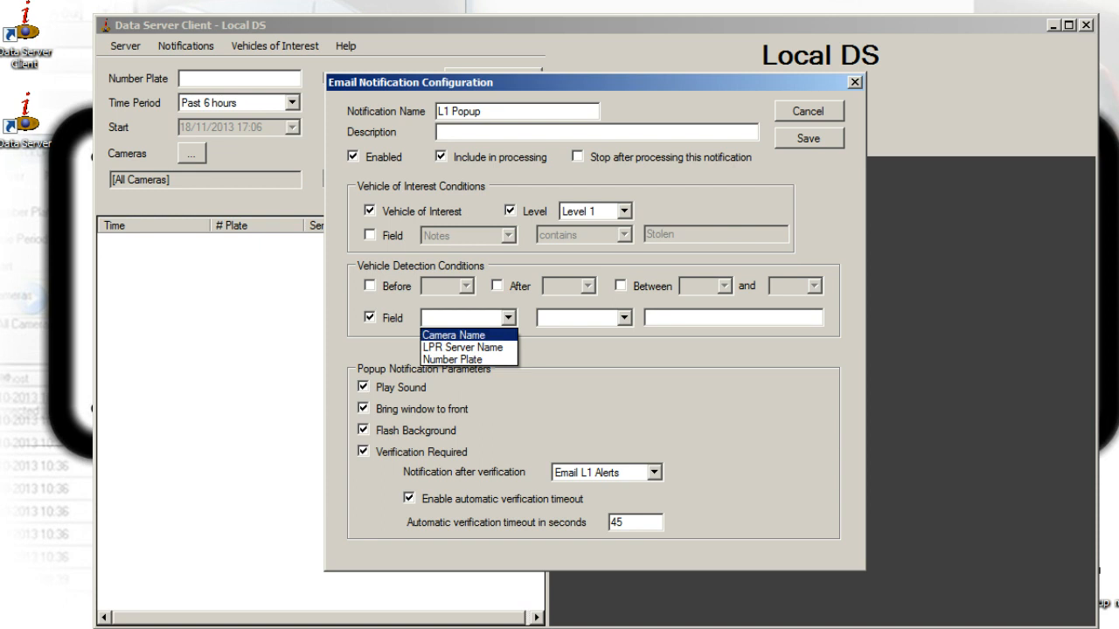
click(454, 335)
click(624, 318)
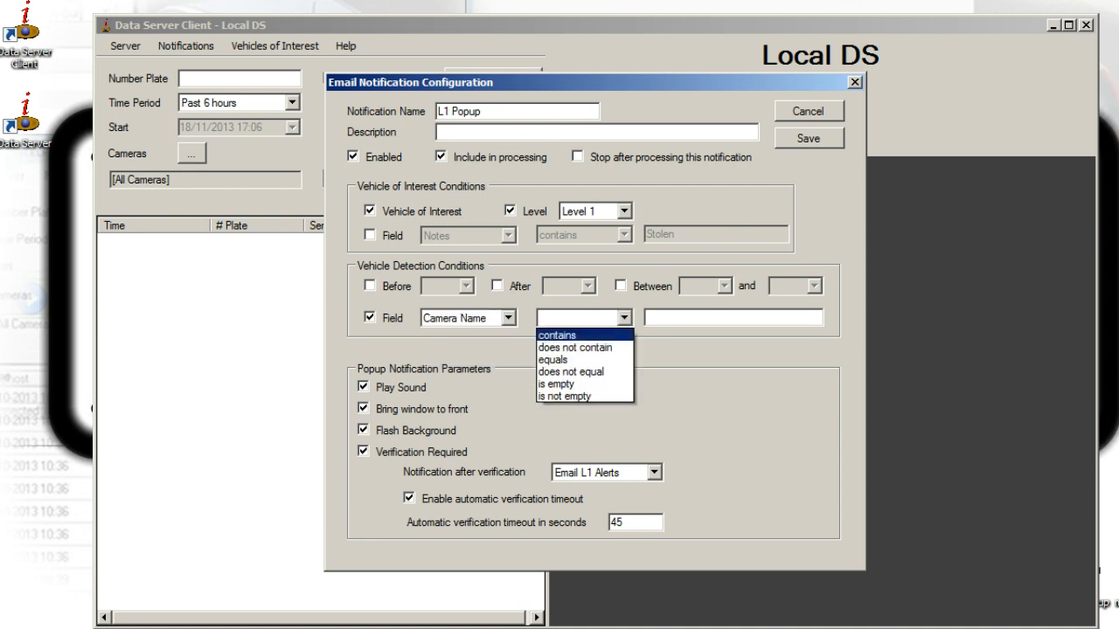
click(558, 335)
click(699, 319)
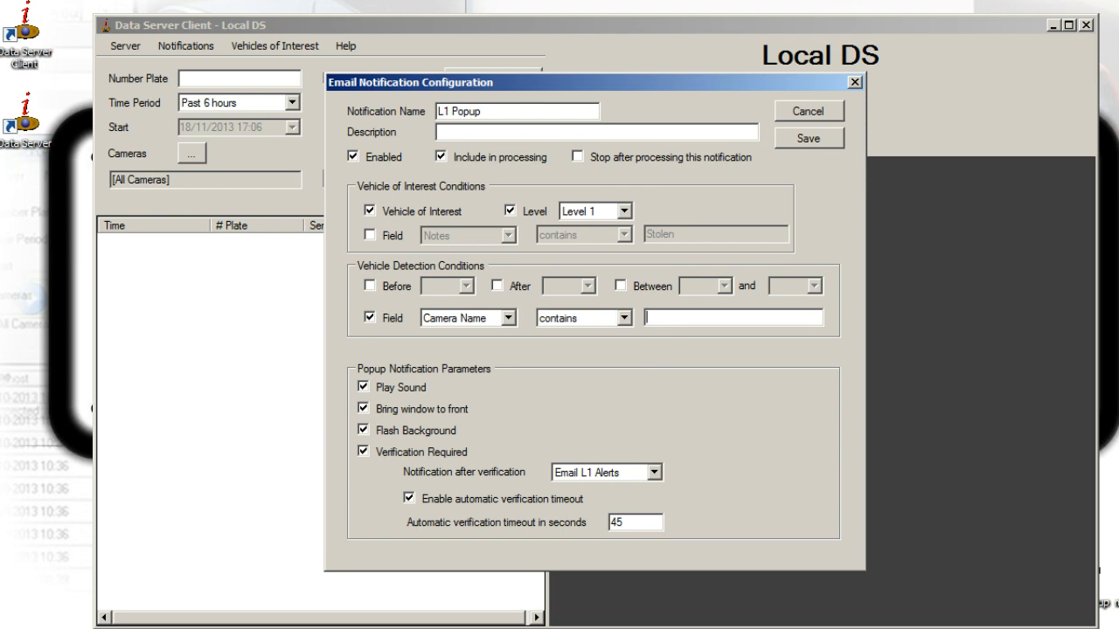
text(Tokai Bottom)
click(370, 317)
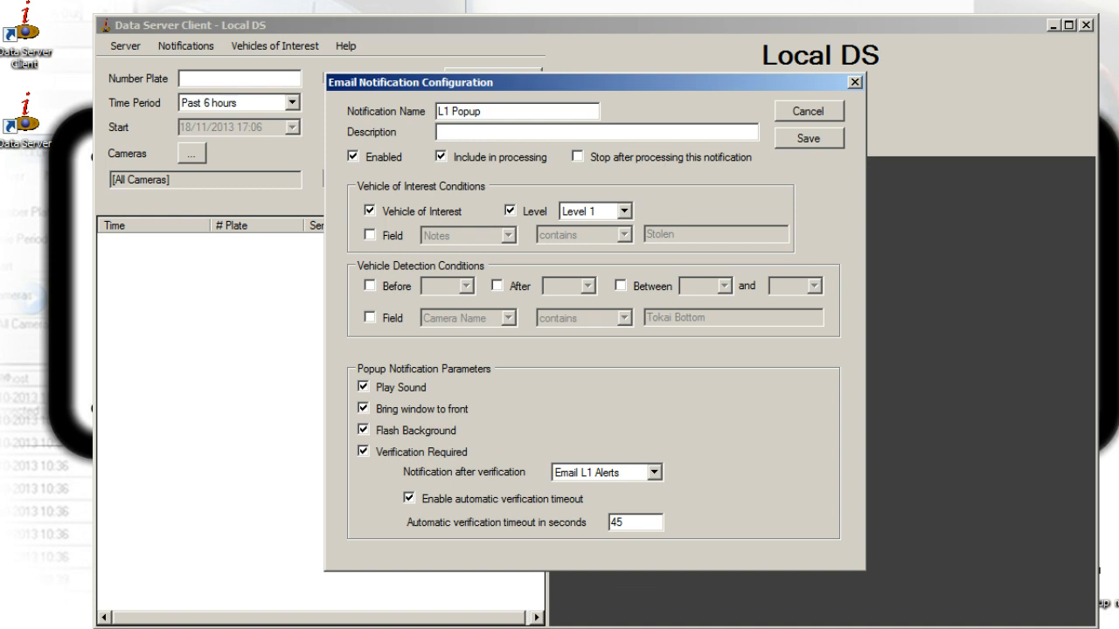
Step: Review the notification sent after verification and the automatic verification timeout, and close the L1 Popup settings without saving
click(654, 473)
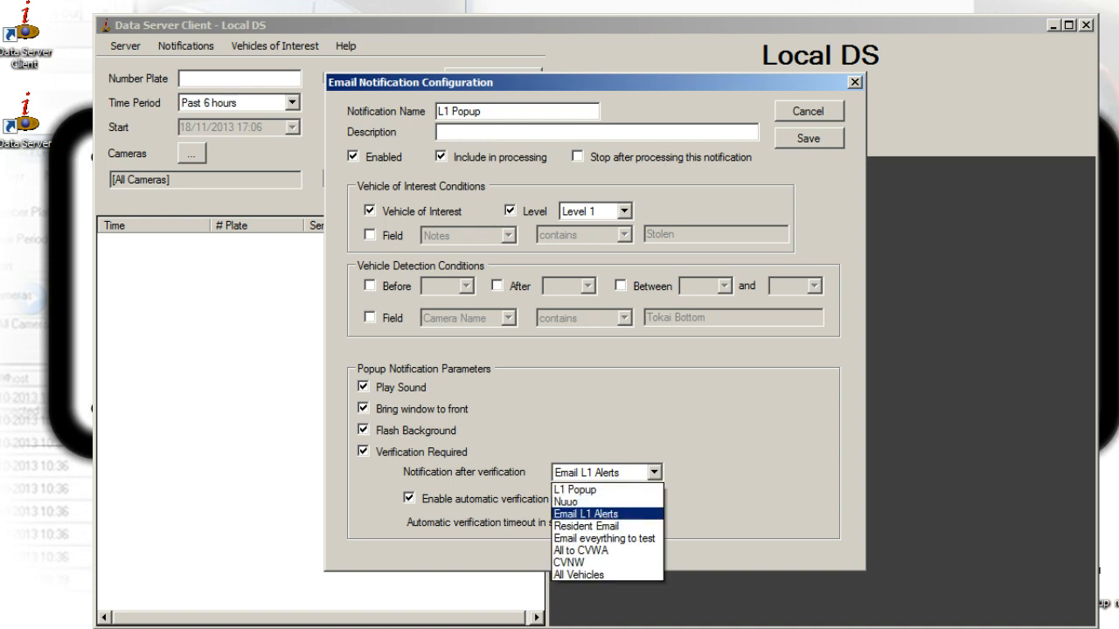
click(585, 514)
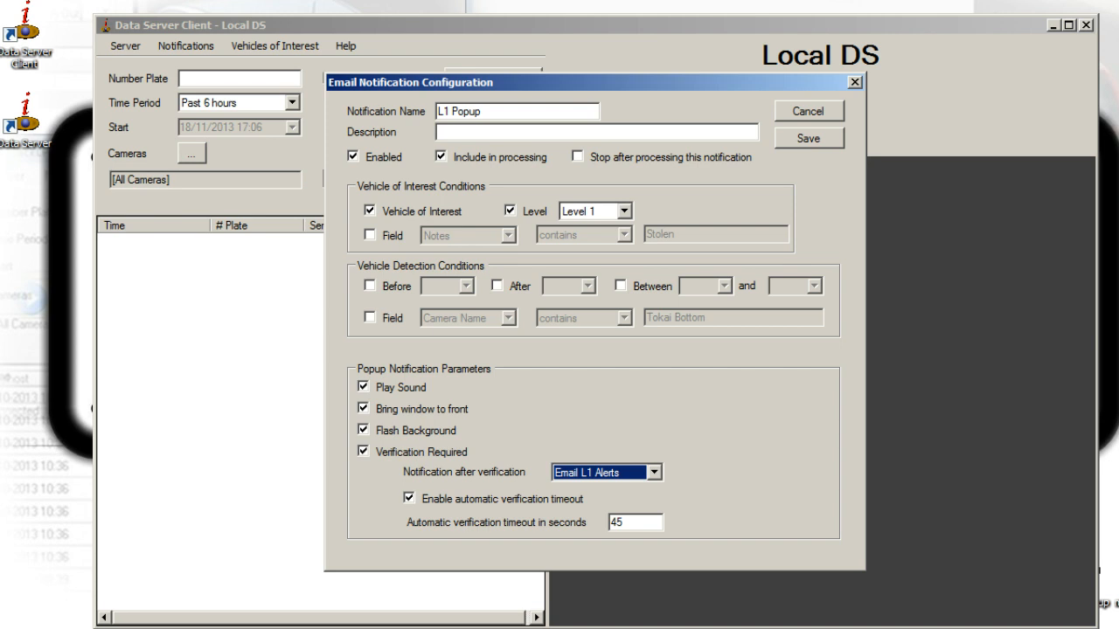
click(626, 523)
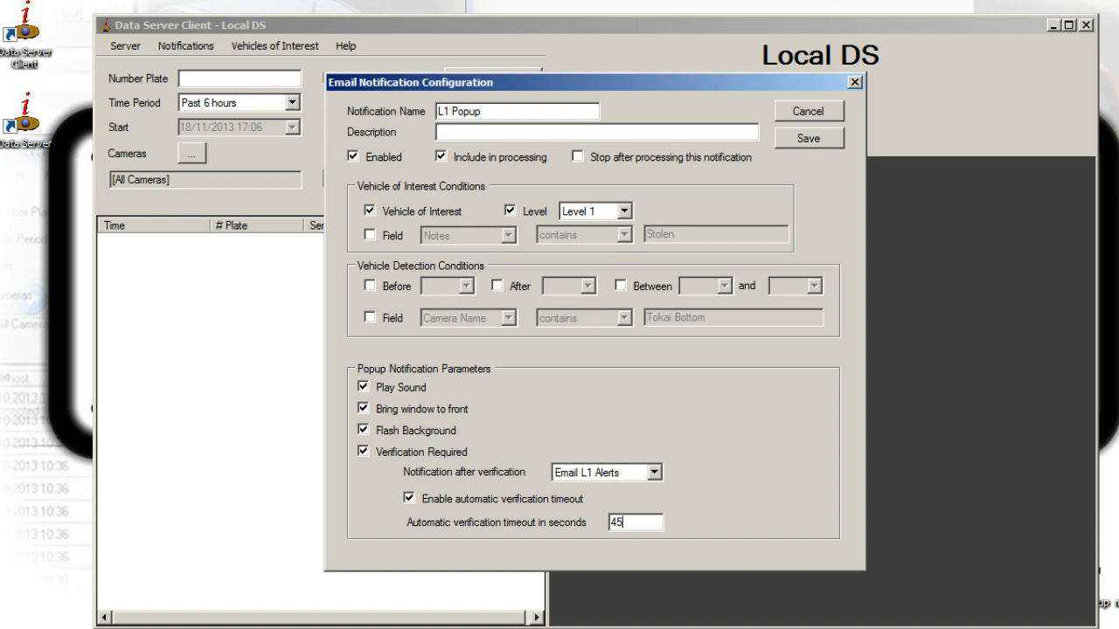
click(808, 111)
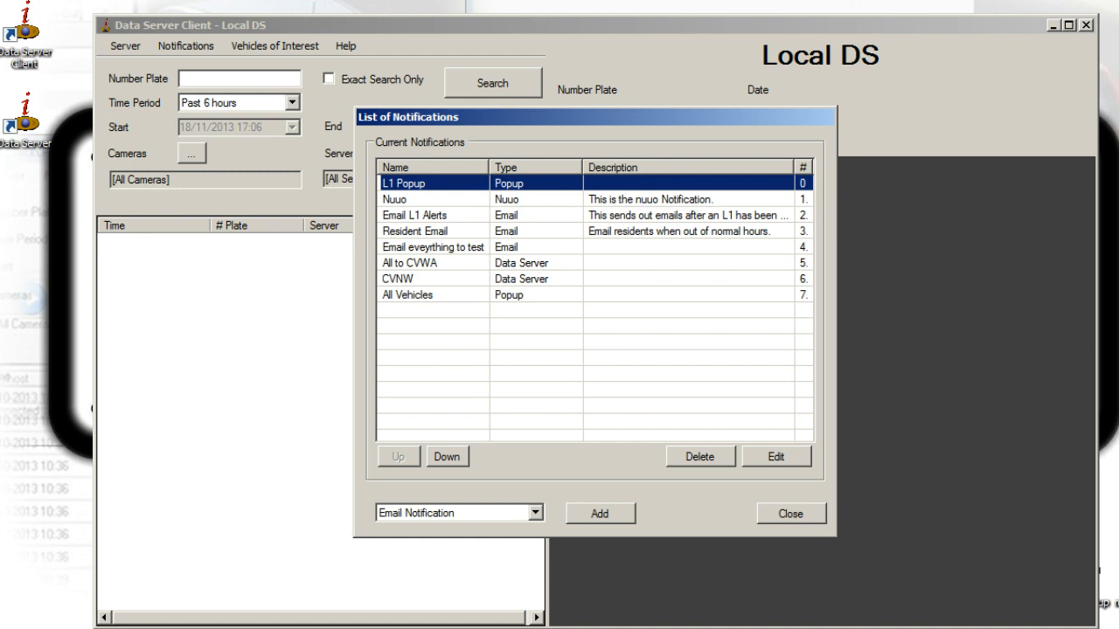
Step: Open the Email L1 Alerts notification for editing and review its email template choices, keeping Detailed Email for VOI - Criminal
click(415, 215)
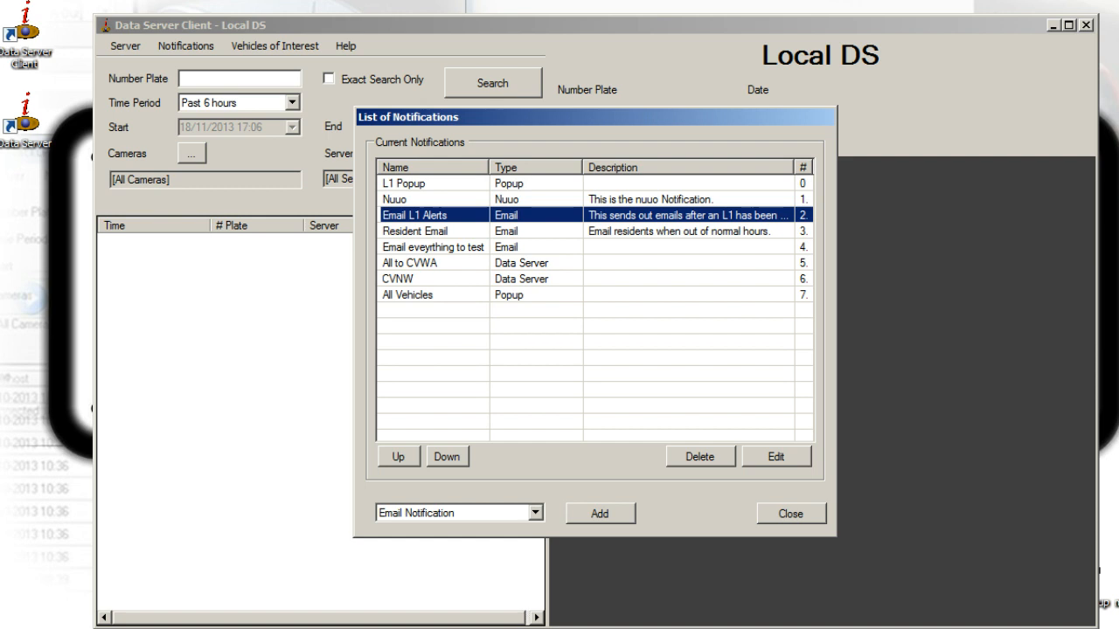
click(777, 457)
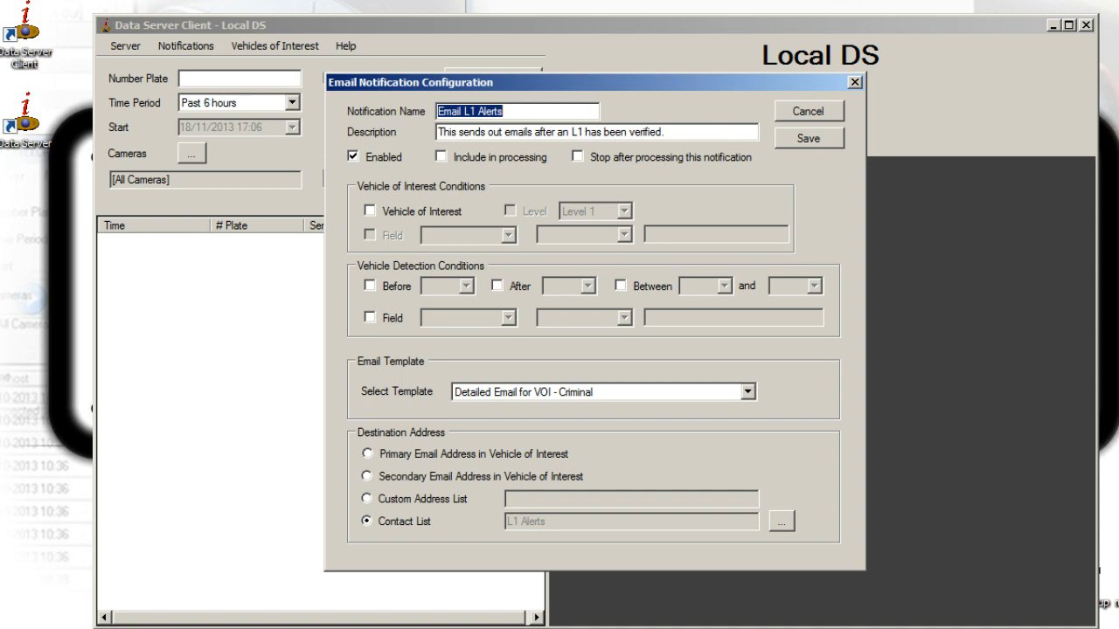
click(747, 392)
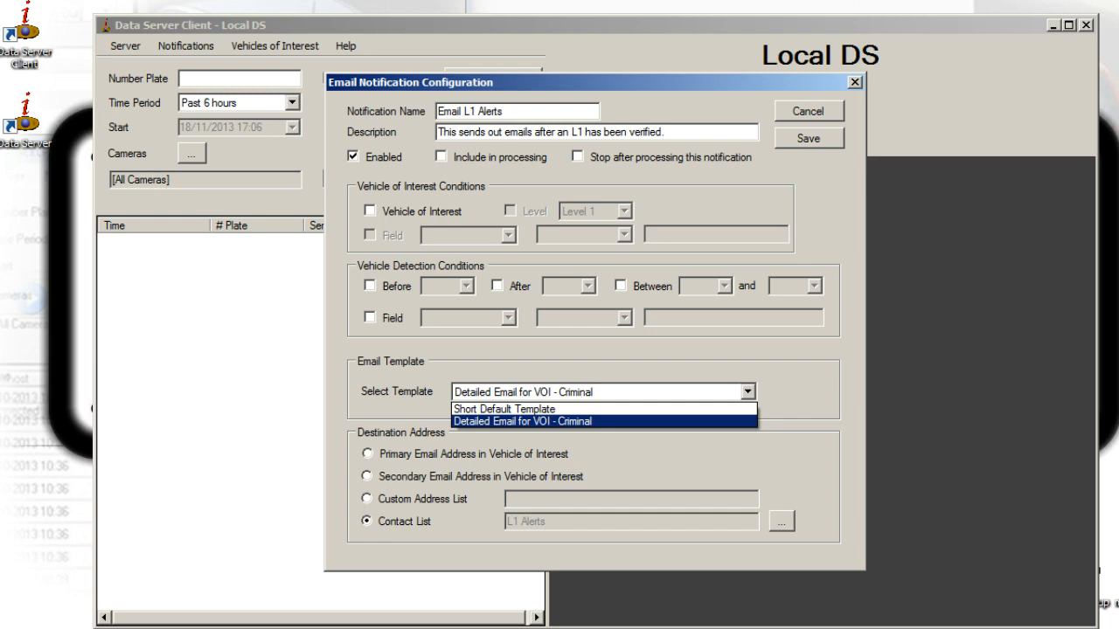
click(523, 421)
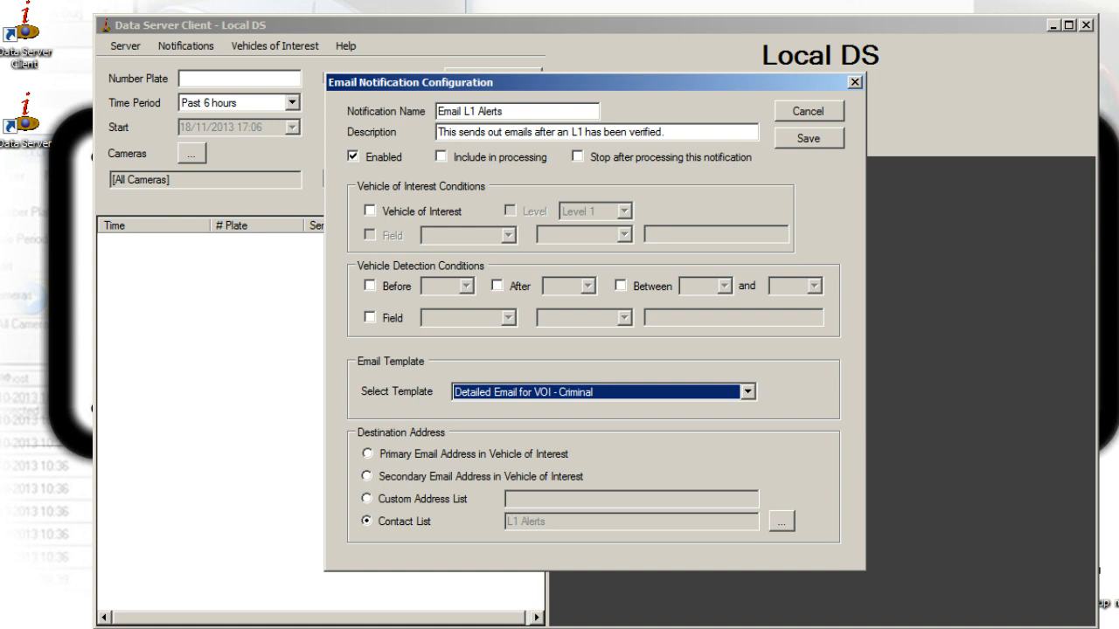
Step: Try out recipient choices for Email L1 Alerts, combining the L1 Alerts group with one individual contact, and close the notification without saving
click(782, 522)
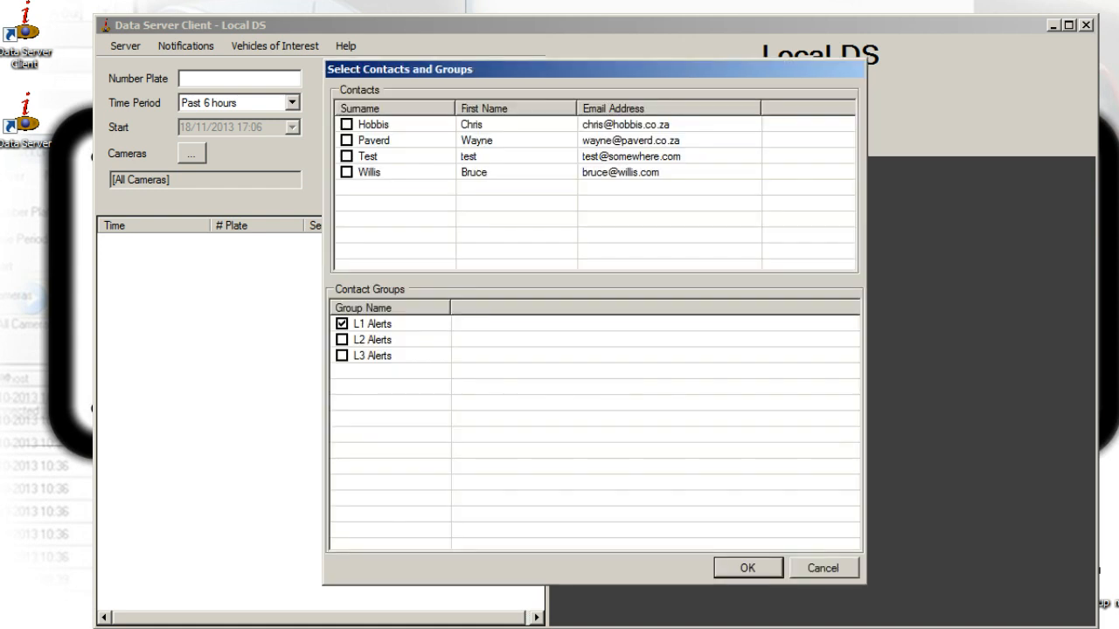
click(342, 340)
click(342, 324)
click(342, 340)
click(342, 324)
click(346, 172)
click(346, 156)
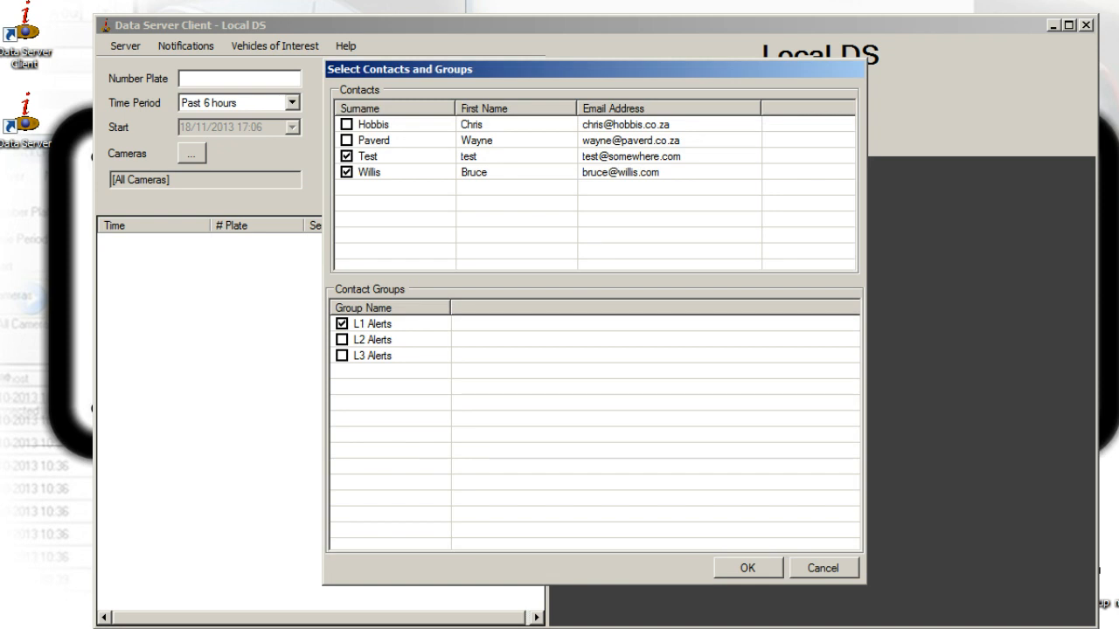
click(346, 156)
click(346, 172)
click(346, 172)
click(747, 568)
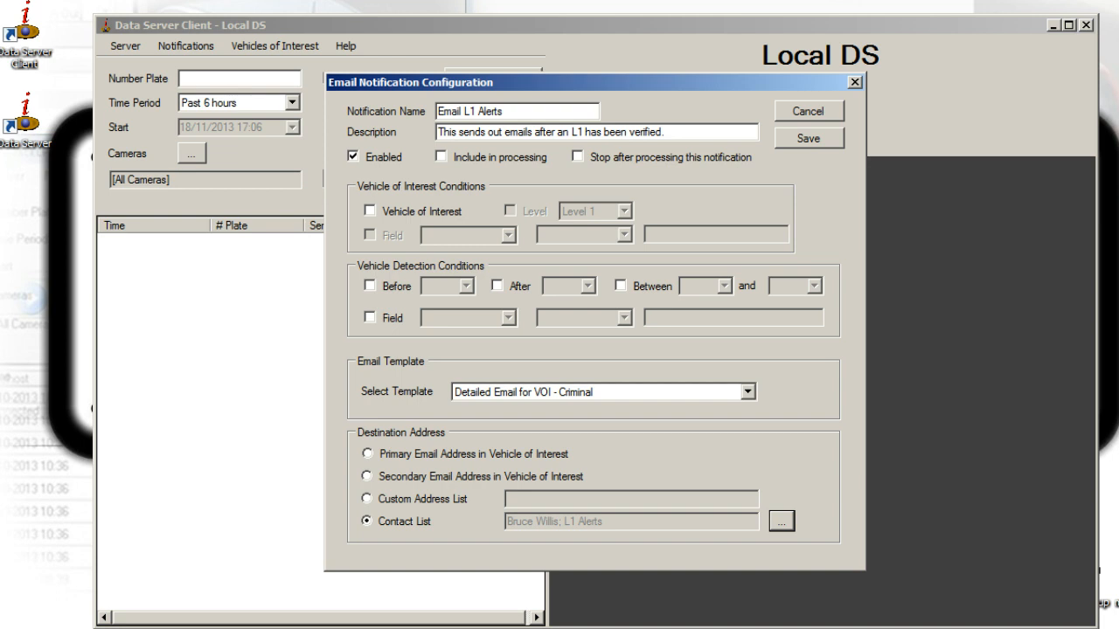
click(808, 112)
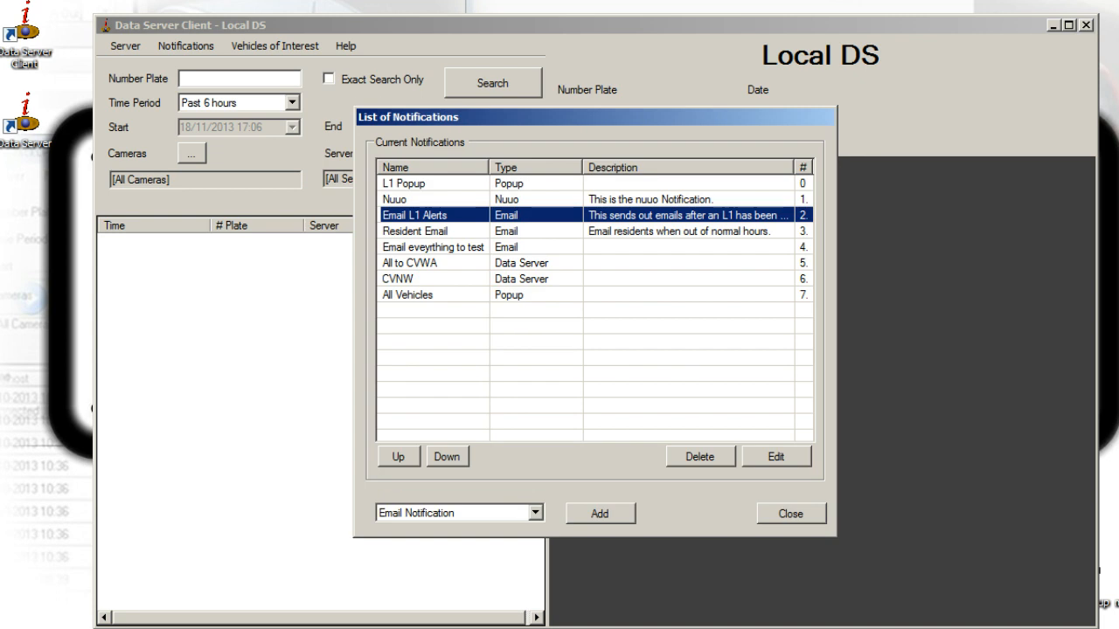
Step: Review the Resident level condition of the Resident Email notification, set its email template to Short Default Template, and save it
click(416, 232)
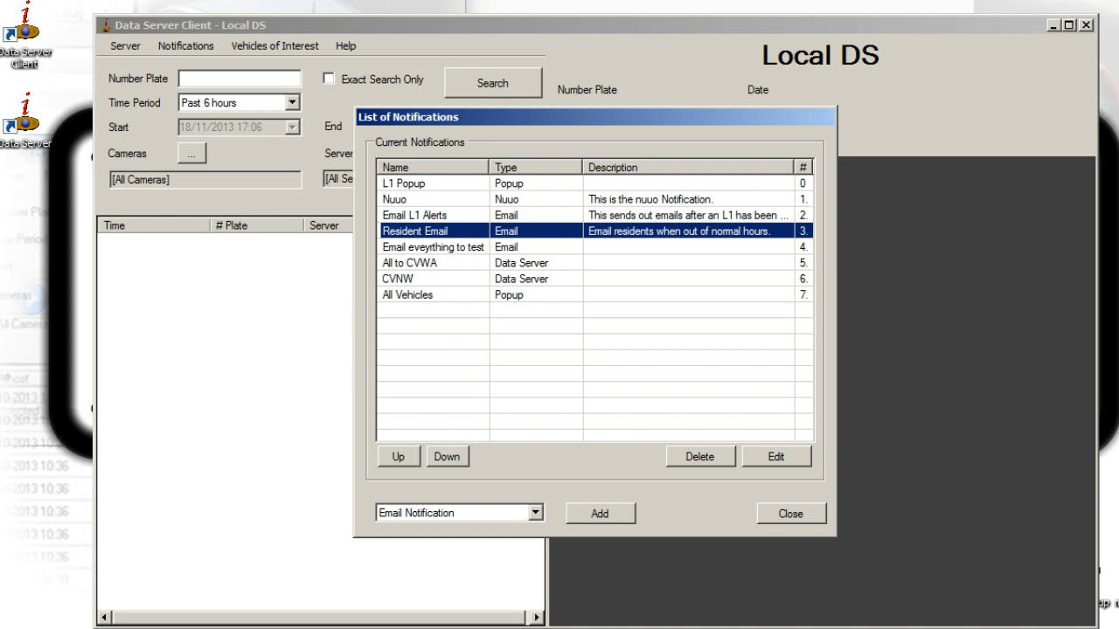
click(776, 457)
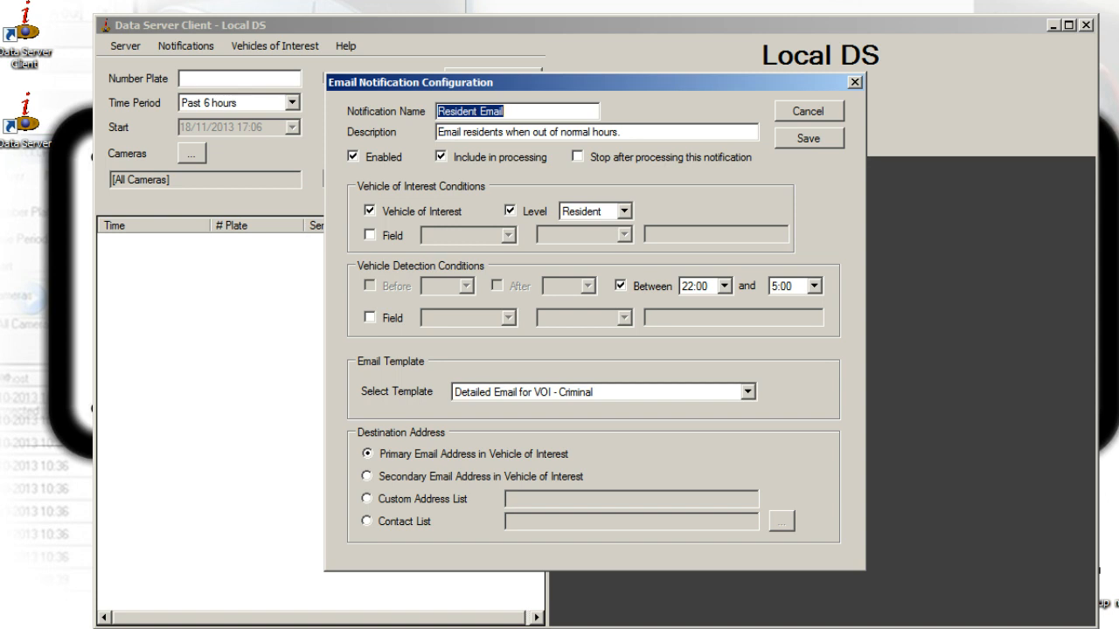
click(624, 211)
click(624, 211)
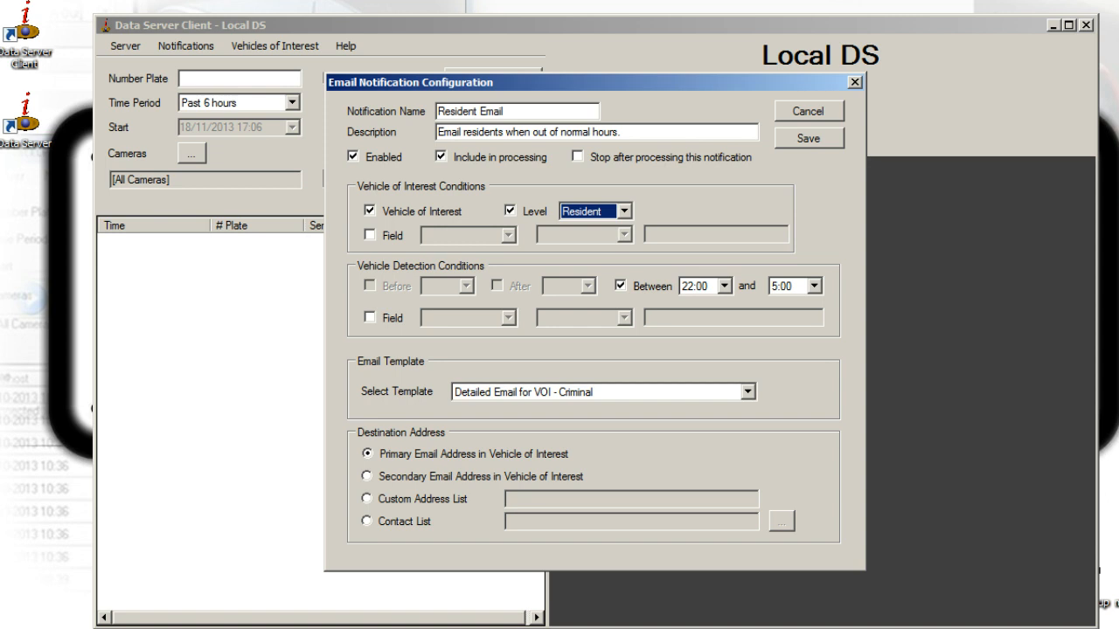
click(748, 391)
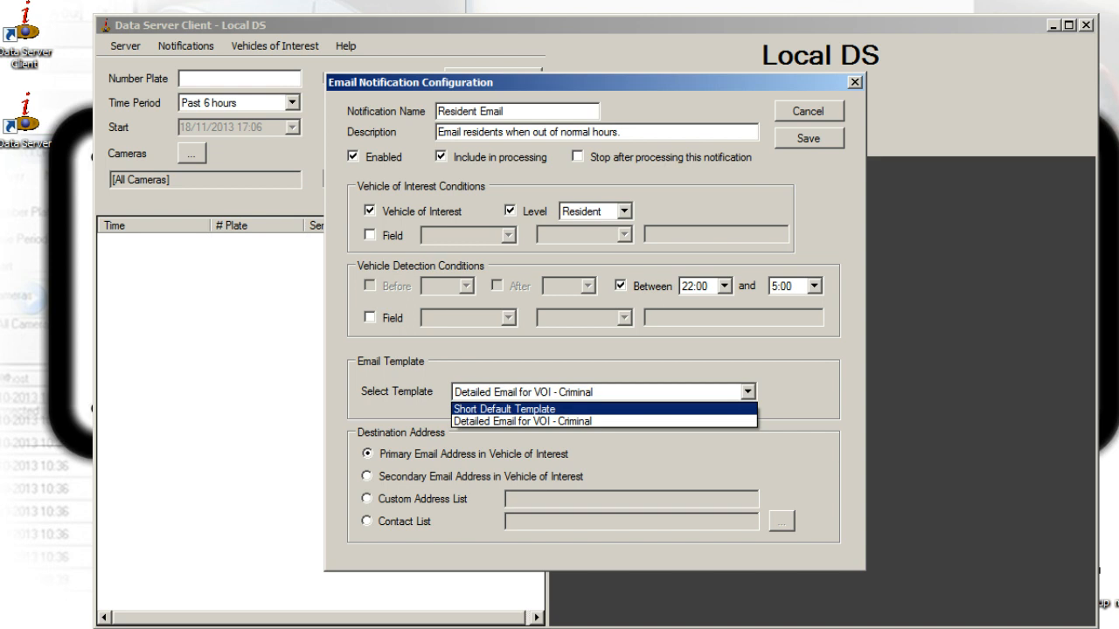
click(542, 409)
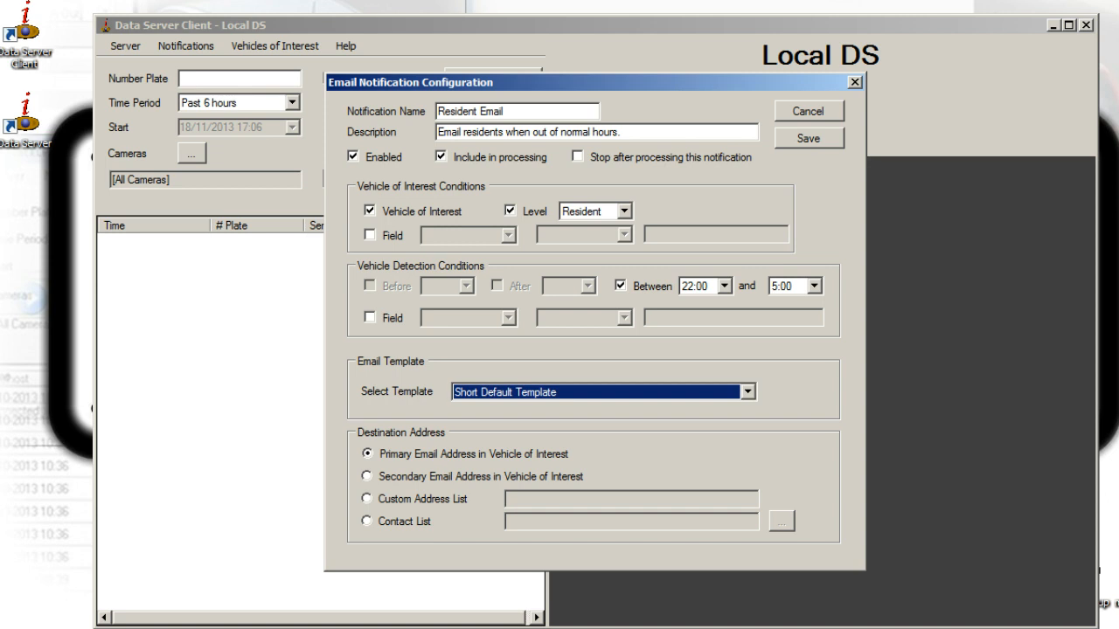
click(809, 138)
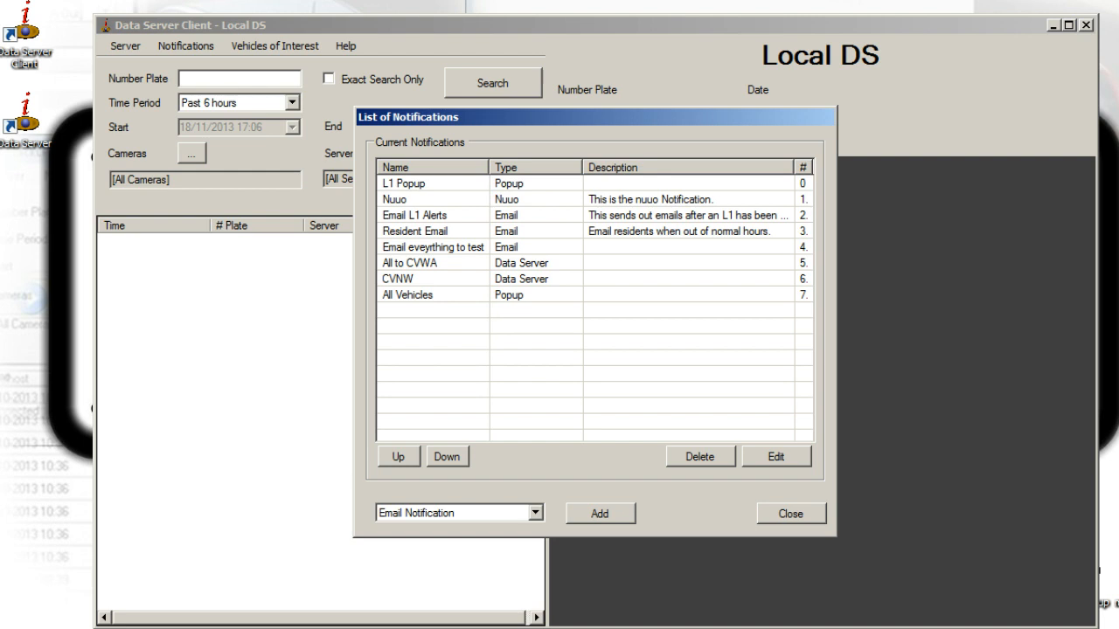
Step: Review the Nuuo notification's conditions and its listening port for the server, and save it without changes
click(395, 199)
click(776, 457)
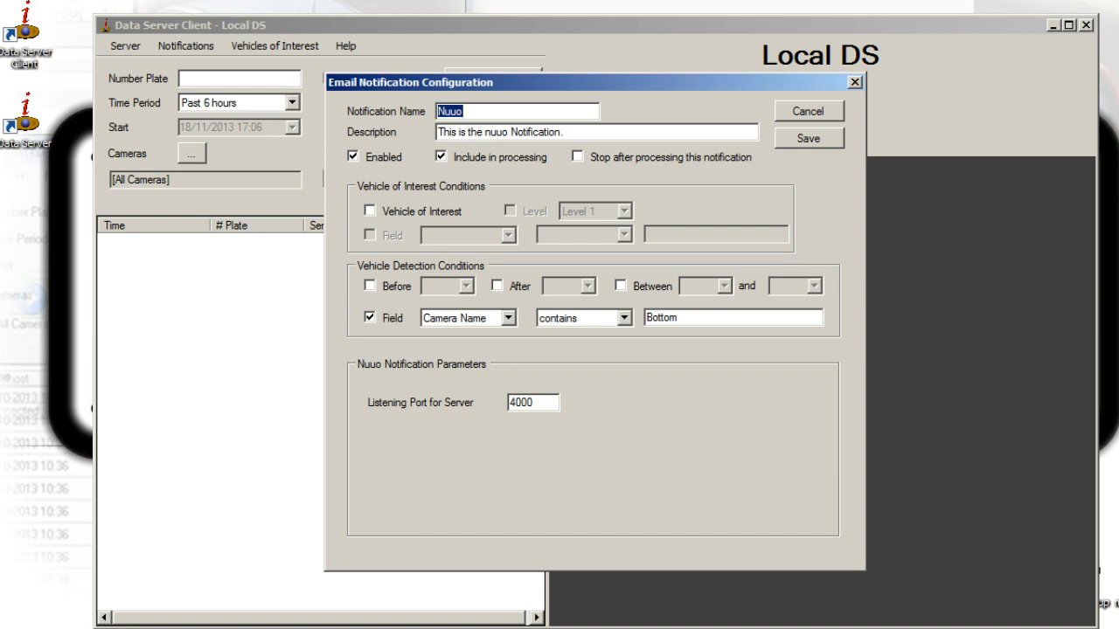
click(534, 403)
click(808, 138)
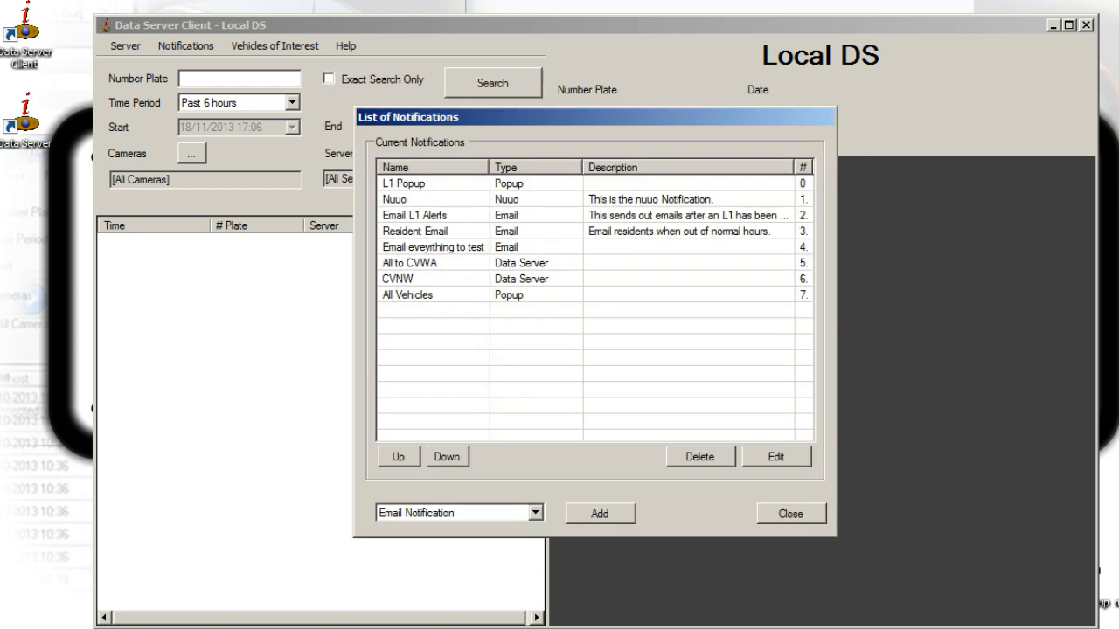
Step: Open the All to CVWA data server notification, try enabling it, and review its server address, port and login fields
click(536, 513)
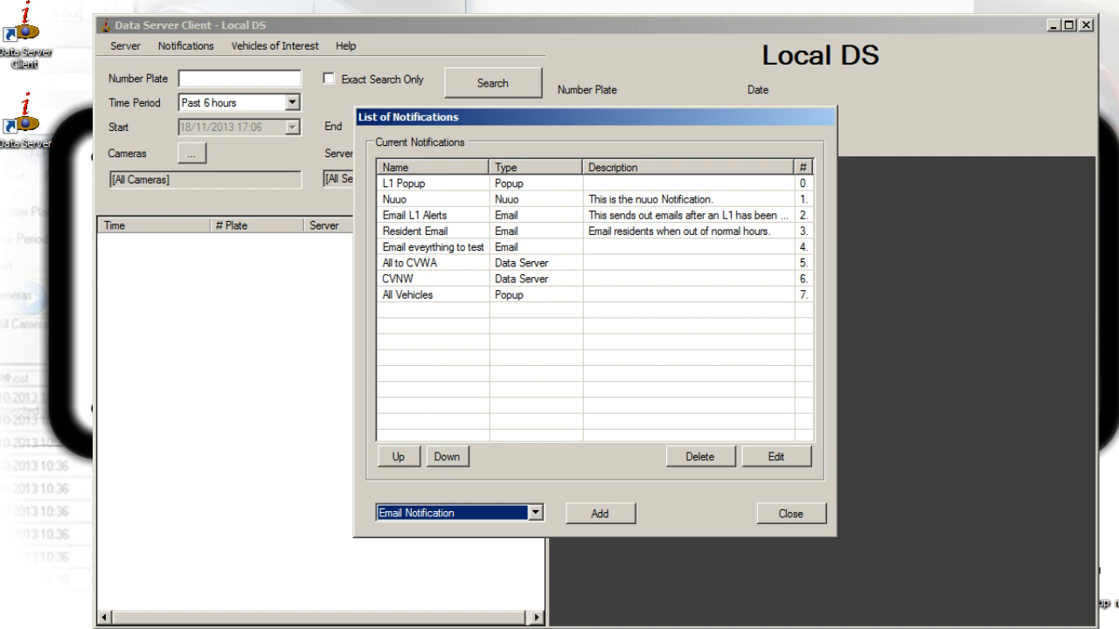
click(409, 263)
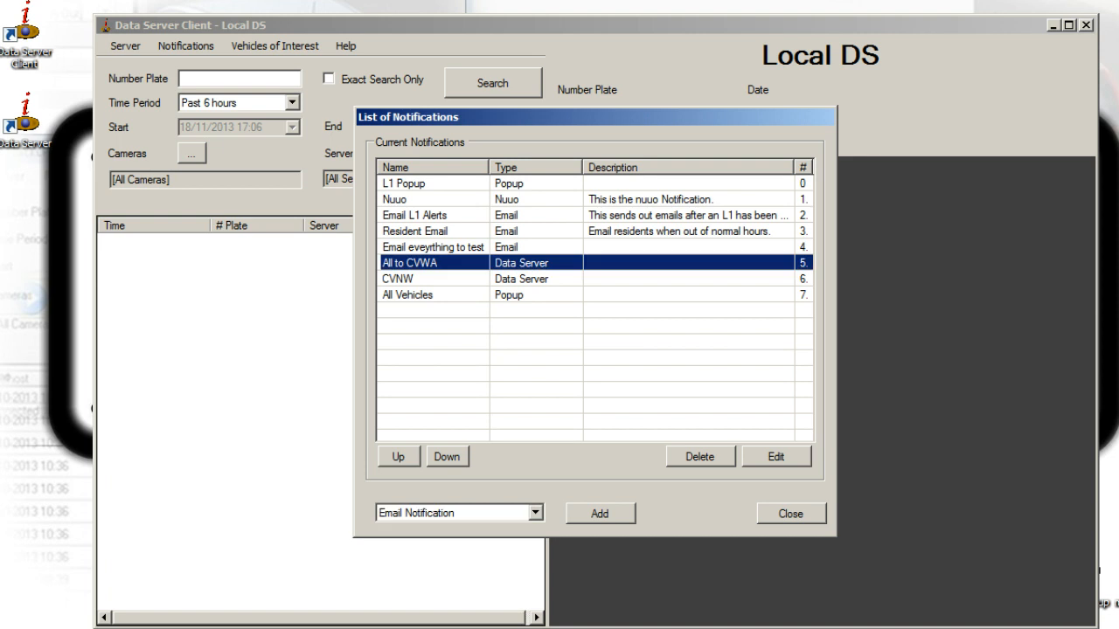
click(777, 457)
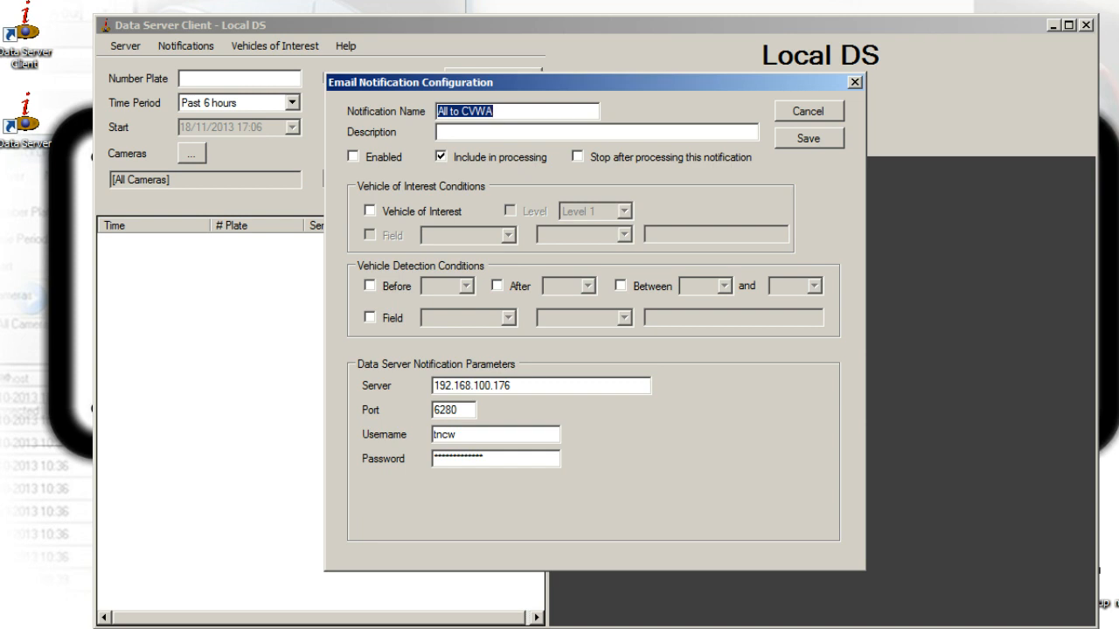
click(354, 157)
drag(511, 385, 434, 385)
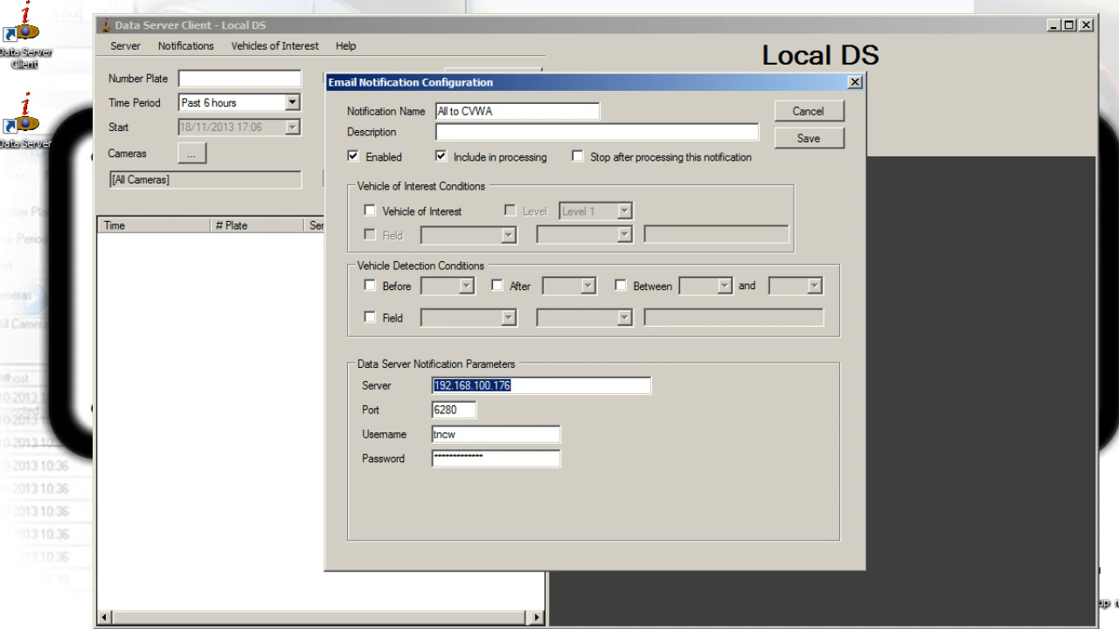
click(458, 410)
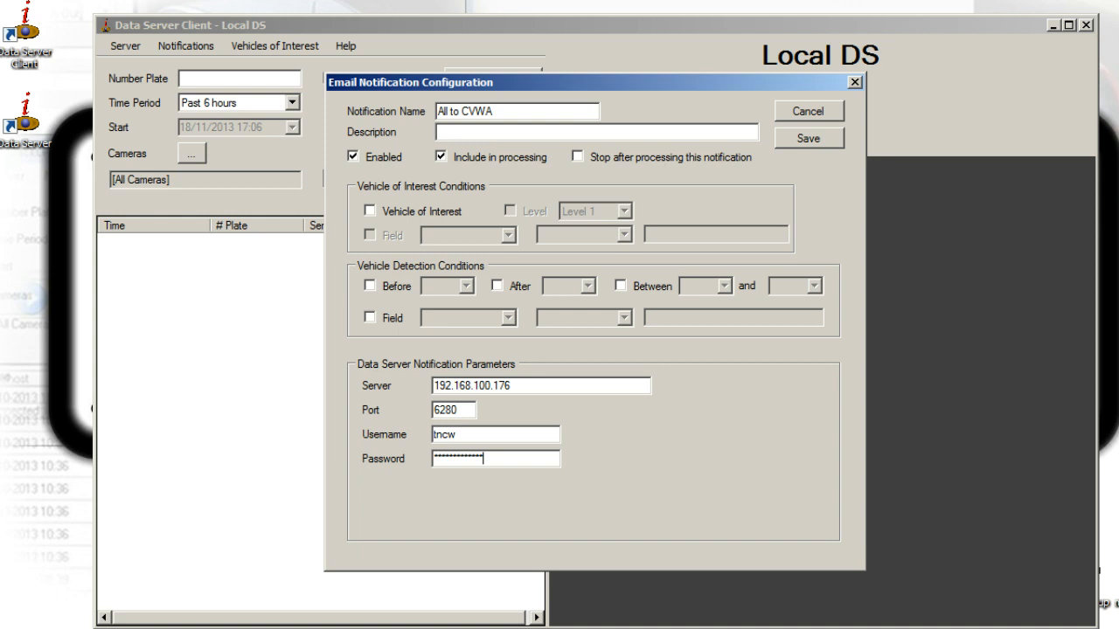
Step: Try out a Level 1 vehicle of interest condition for All to CVWA, disable it again, and close the notification without saving
click(370, 210)
click(510, 211)
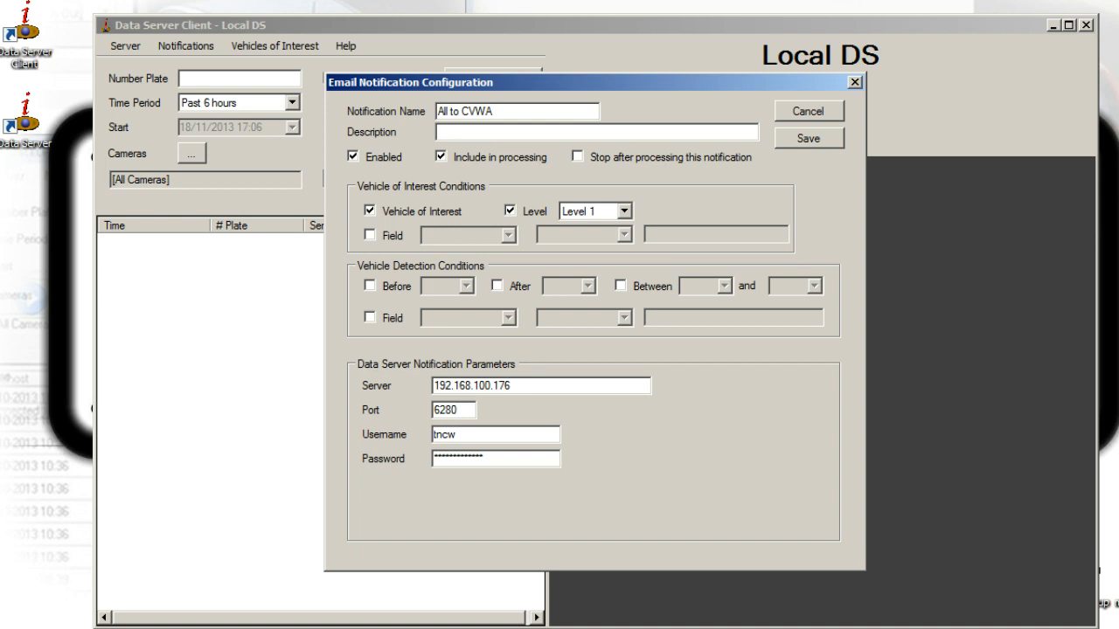
click(370, 211)
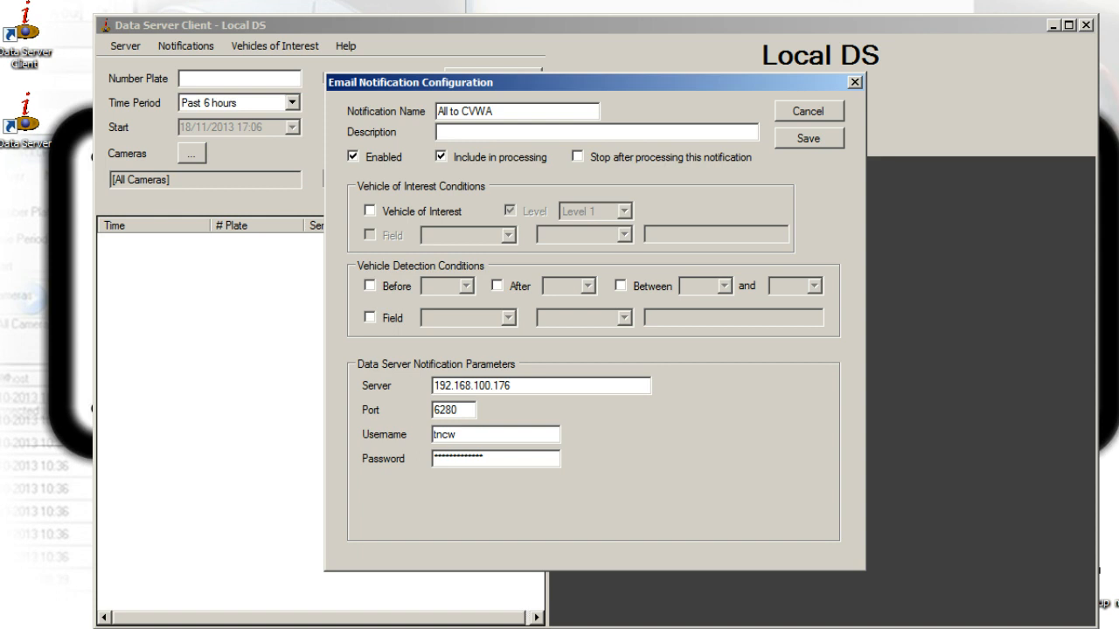
click(809, 112)
Step: Start a new HTTP notification, review its server, port, path, login and image parameters, and close it without saving
click(536, 513)
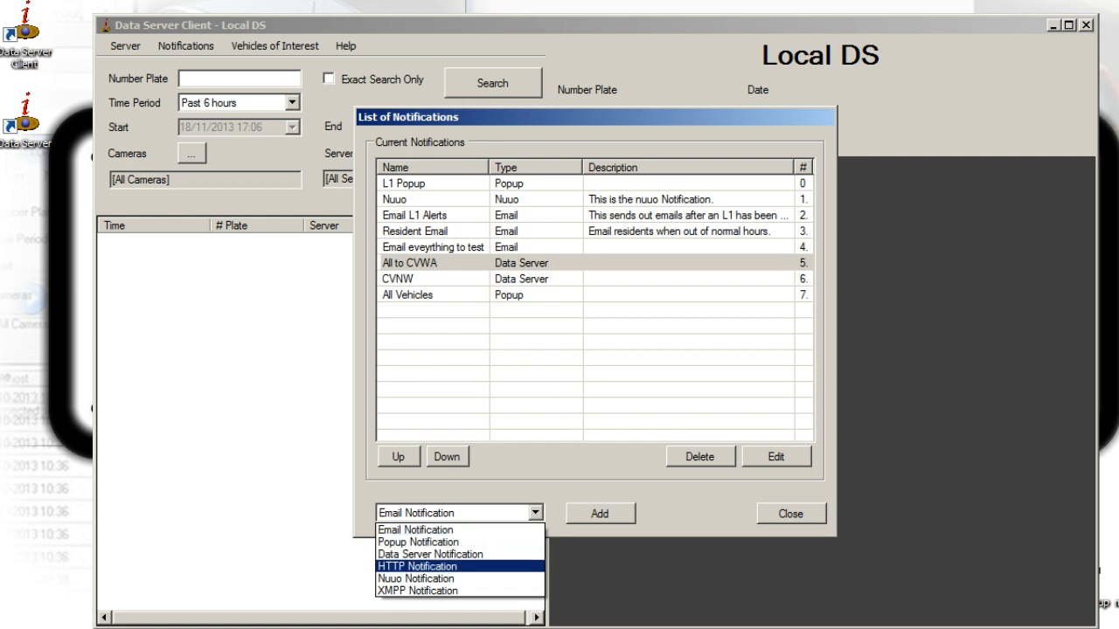
click(417, 566)
click(601, 514)
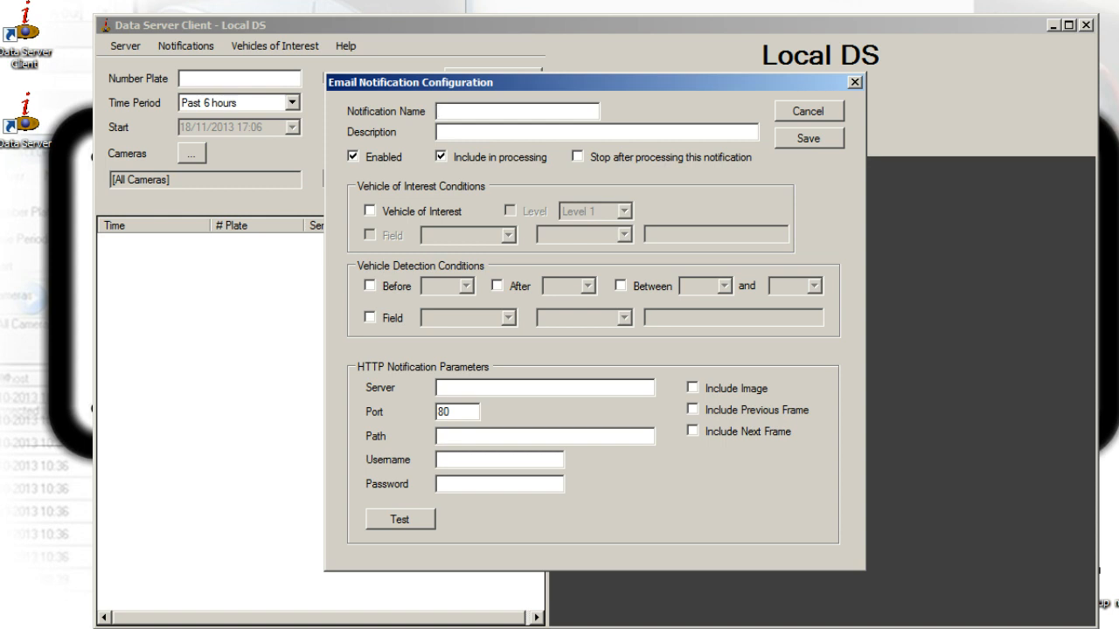
click(450, 412)
click(808, 111)
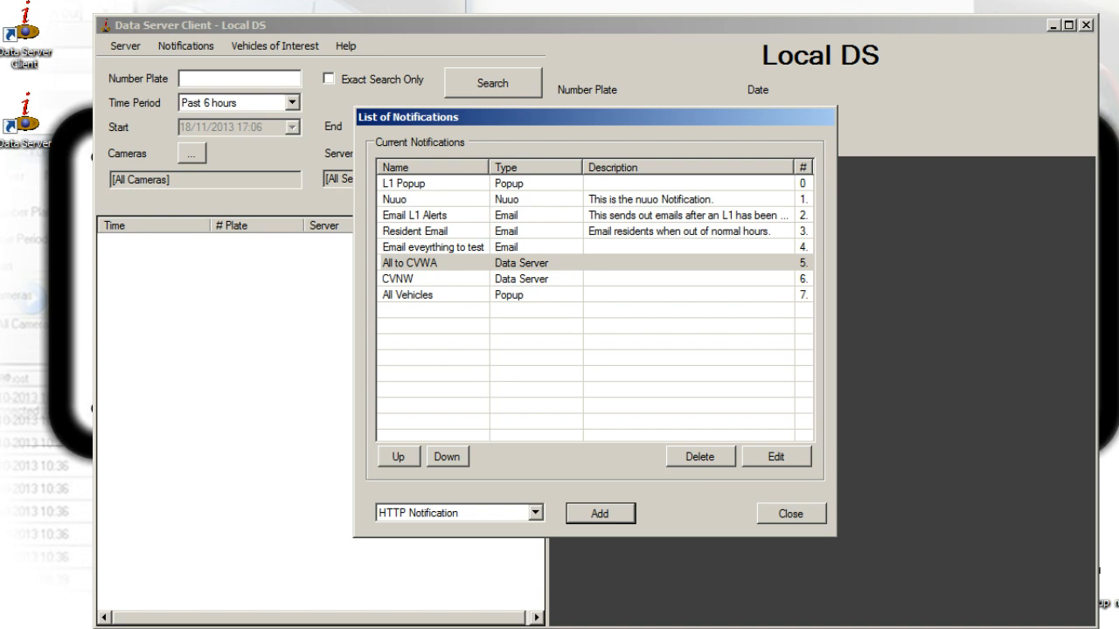
Step: Try out reordering the notifications by moving Resident Email up one place, above Email L1 Alerts
click(399, 279)
click(410, 263)
click(432, 247)
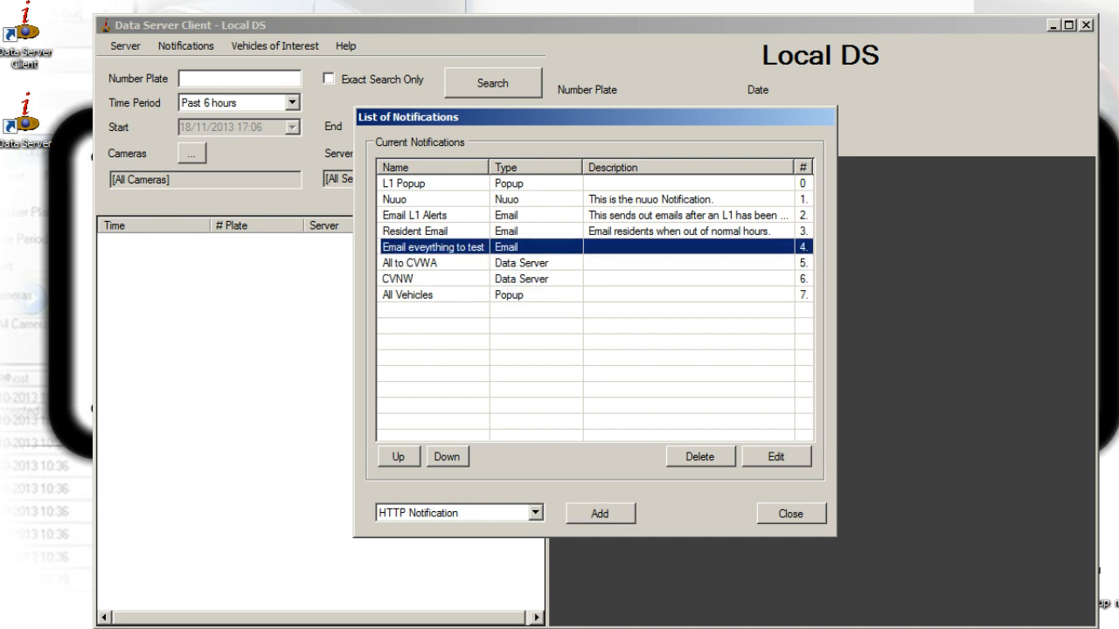
click(415, 231)
click(415, 215)
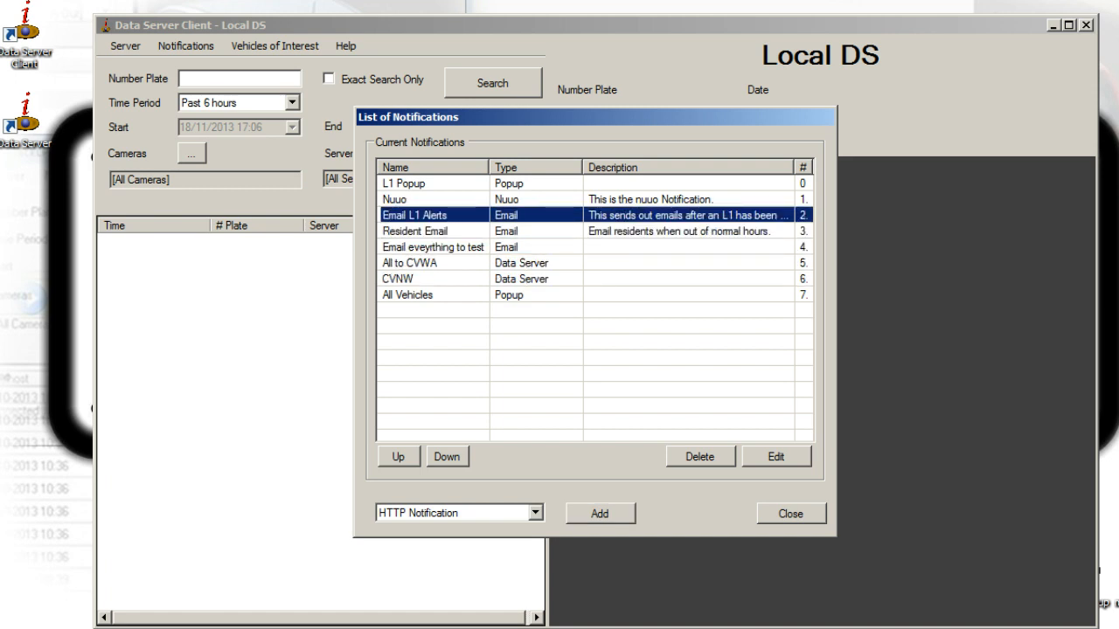
click(415, 232)
click(398, 456)
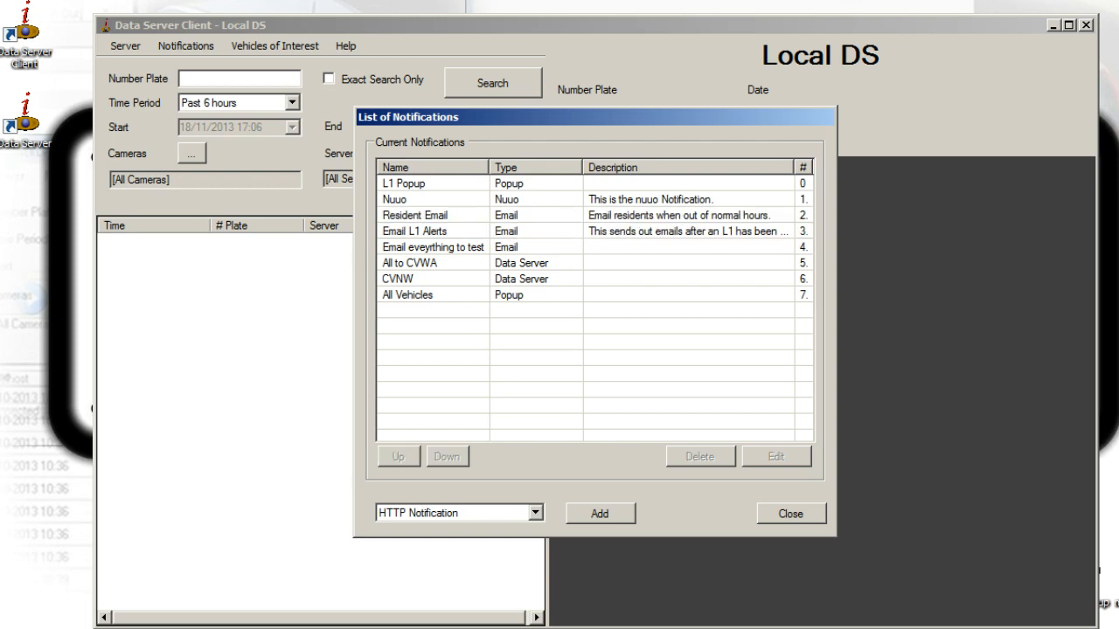
Step: Move Resident Email back down one place, below Email L1 Alerts
click(415, 232)
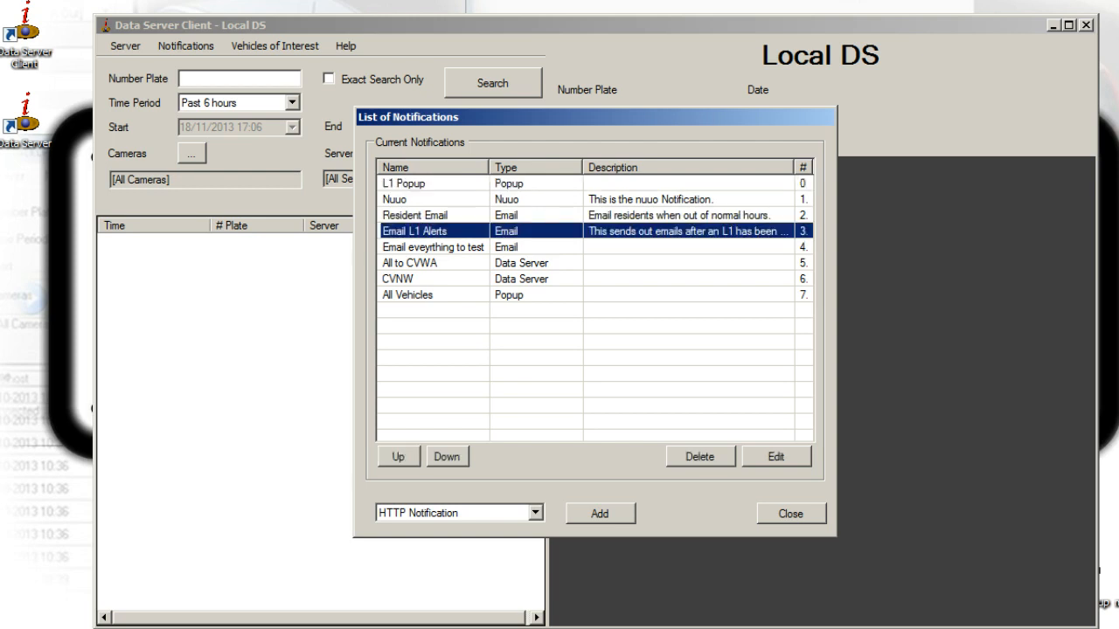
click(415, 216)
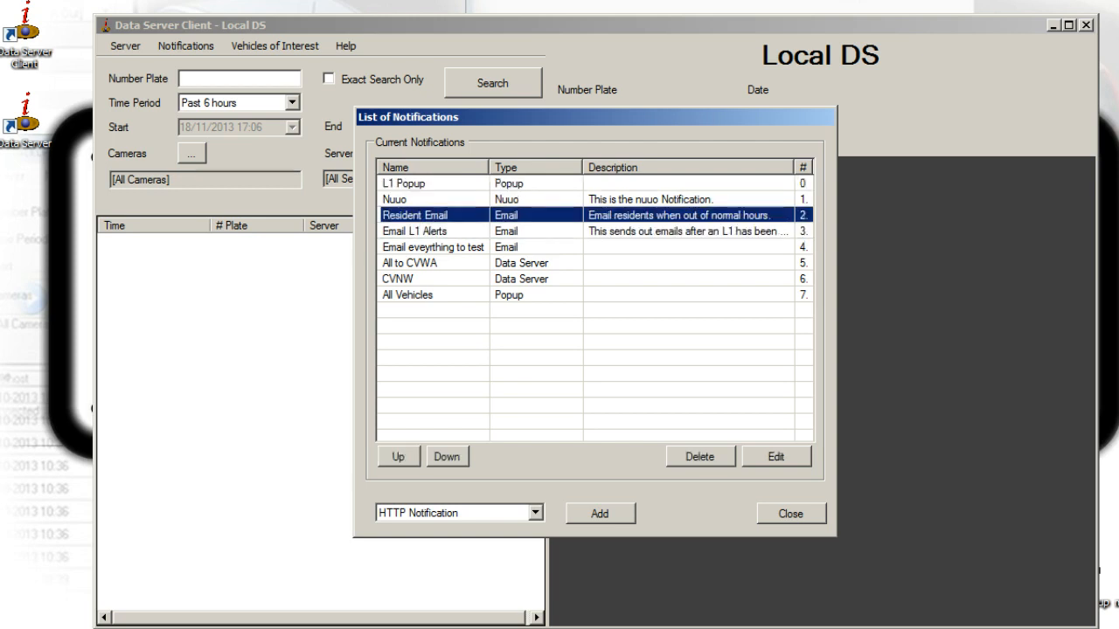
click(446, 456)
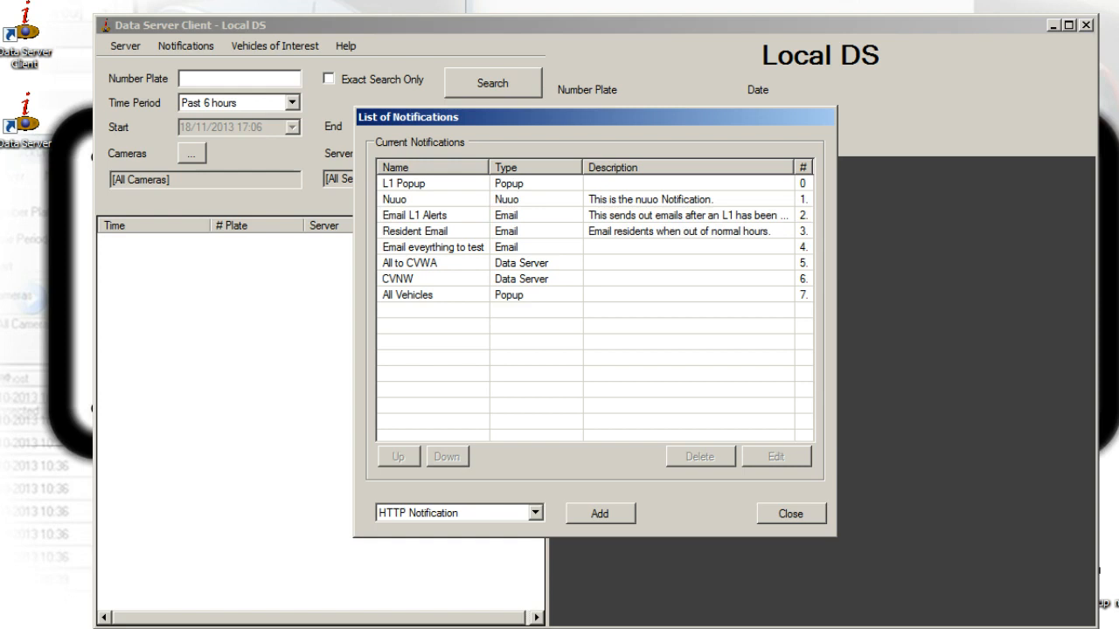
Step: Close the list of notifications and exit the Data Server Client
click(415, 232)
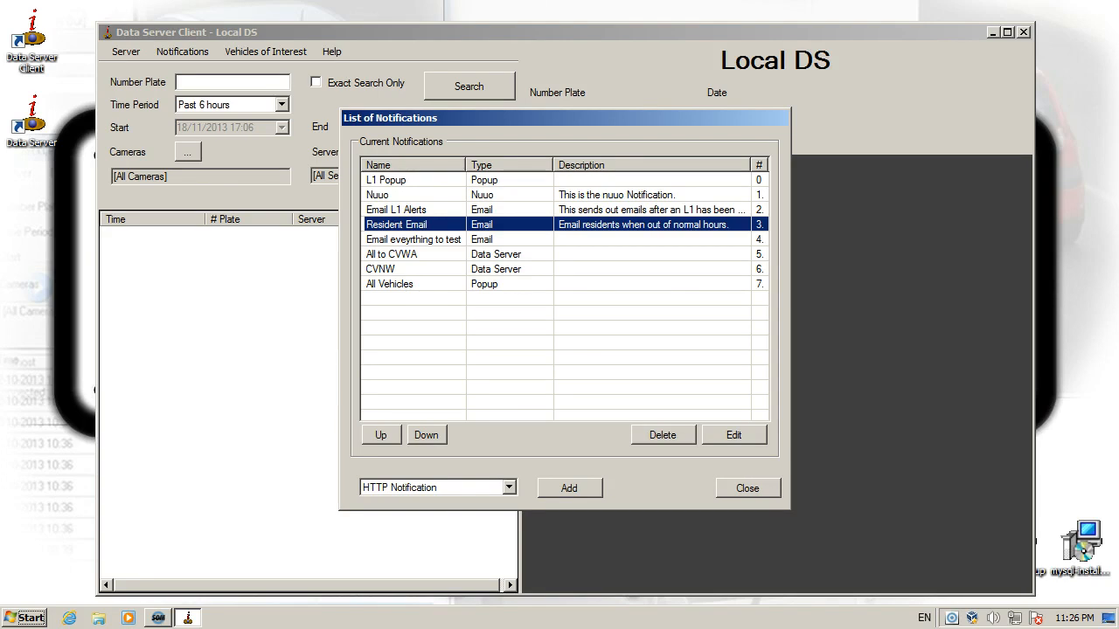
key(Escape)
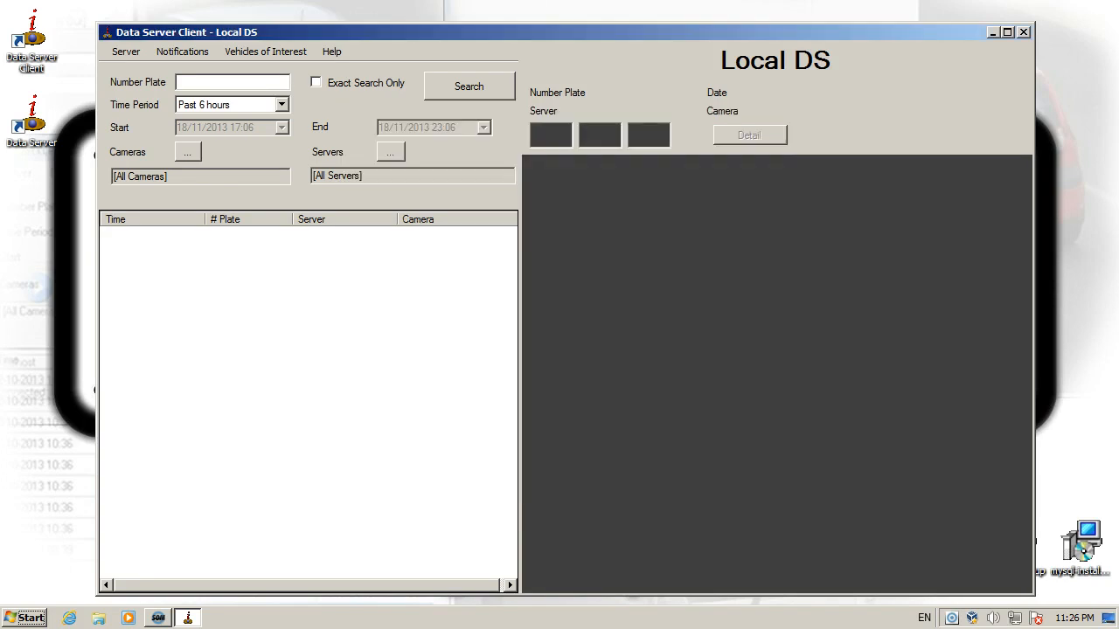
click(1024, 32)
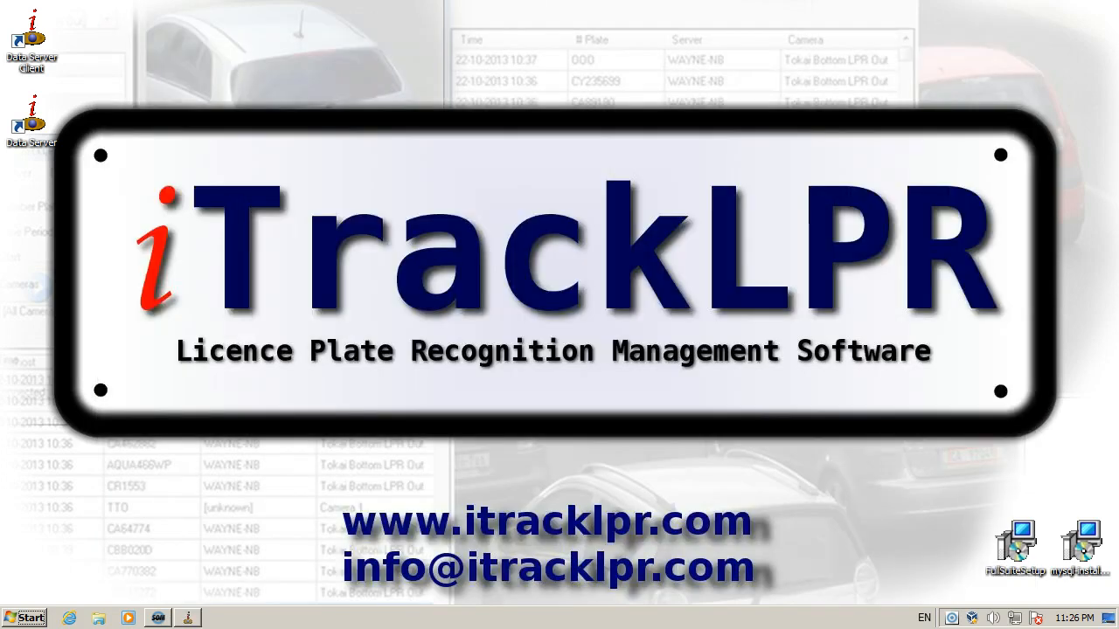